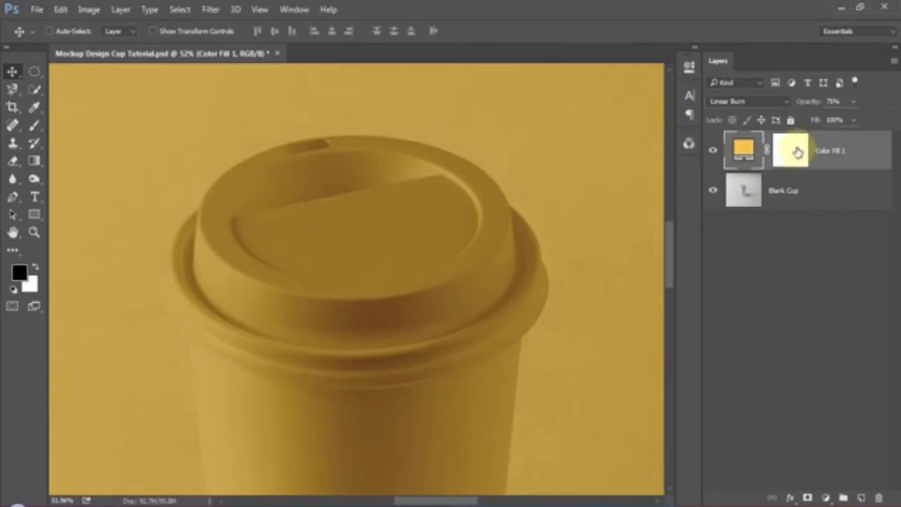
Step: Invert the Color Fill 1 layer mask and paint white over the cup lid with a soft brush to reveal the colour
{"action": "key", "text": "b"}
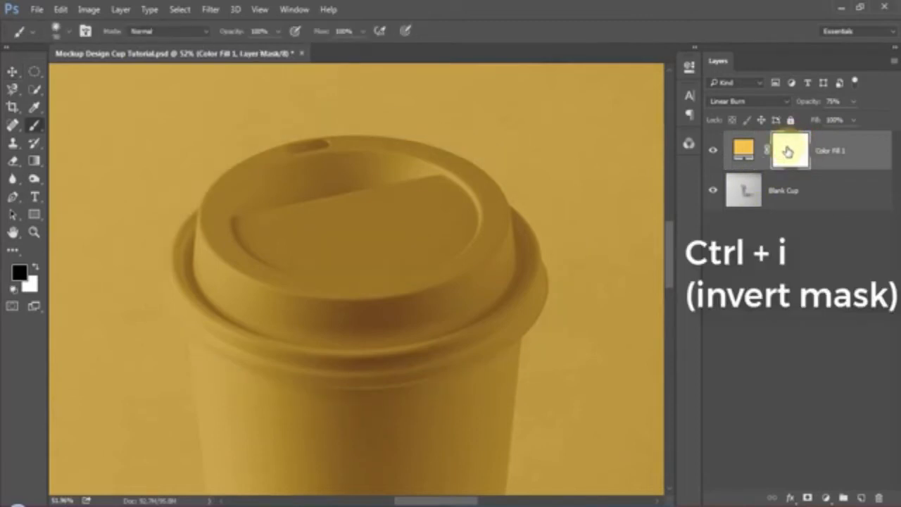
{"action": "key", "text": "ctrl+i"}
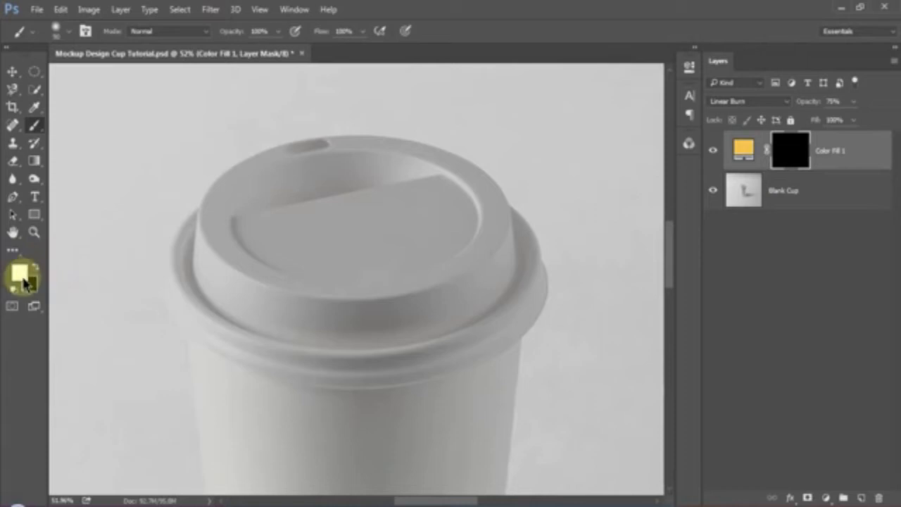
{"action": "mouse_move", "coordinate": [369, 239]}
{"action": "left_mouse_down"}
{"action": "mouse_move", "coordinate": [289, 250]}
{"action": "mouse_move", "coordinate": [290, 228]}
{"action": "mouse_move", "coordinate": [408, 191]}
{"action": "mouse_move", "coordinate": [254, 191]}
{"action": "mouse_move", "coordinate": [486, 245]}
{"action": "mouse_move", "coordinate": [244, 265]}
{"action": "mouse_move", "coordinate": [269, 252]}
{"action": "mouse_move", "coordinate": [313, 302]}
{"action": "left_mouse_up"}
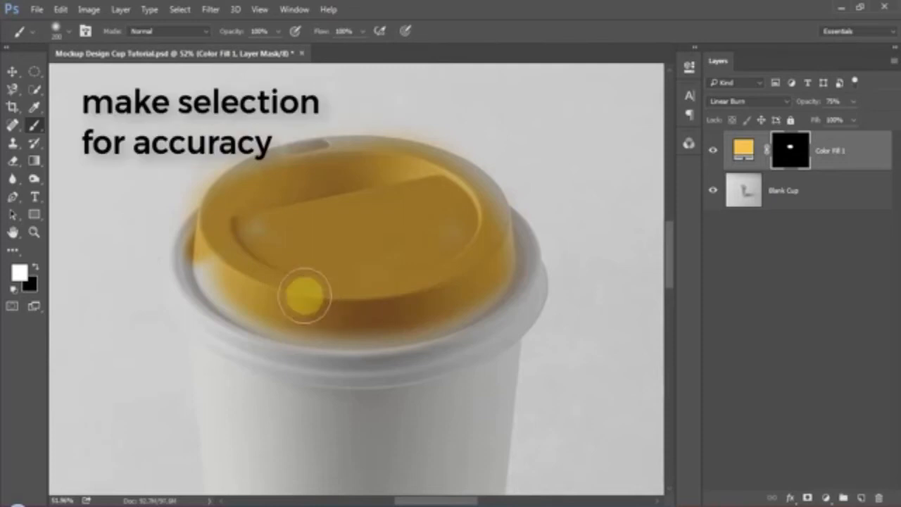
Step: Trace the whole lid with the Magnetic Lasso, fill the selection with white on the Color Fill 1 mask, and deselect
{"action": "left_click", "coordinate": [14, 91]}
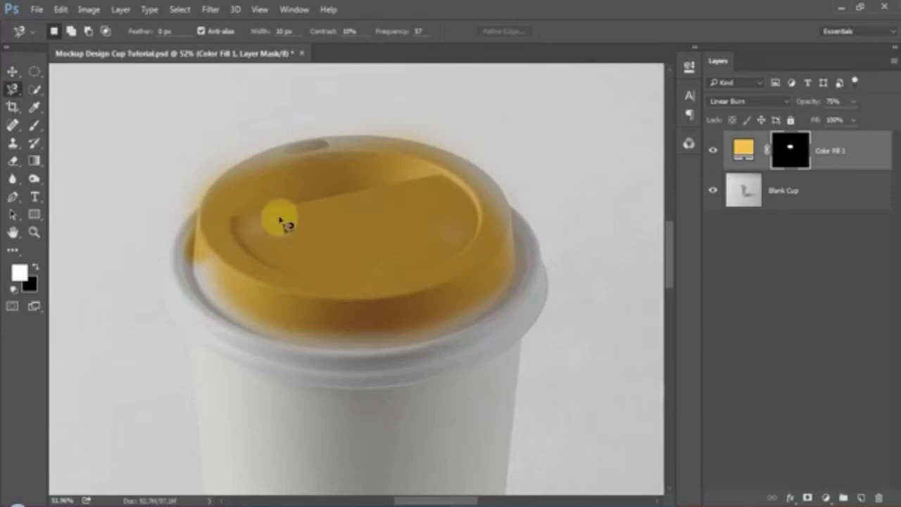
{"action": "left_click", "coordinate": [524, 335]}
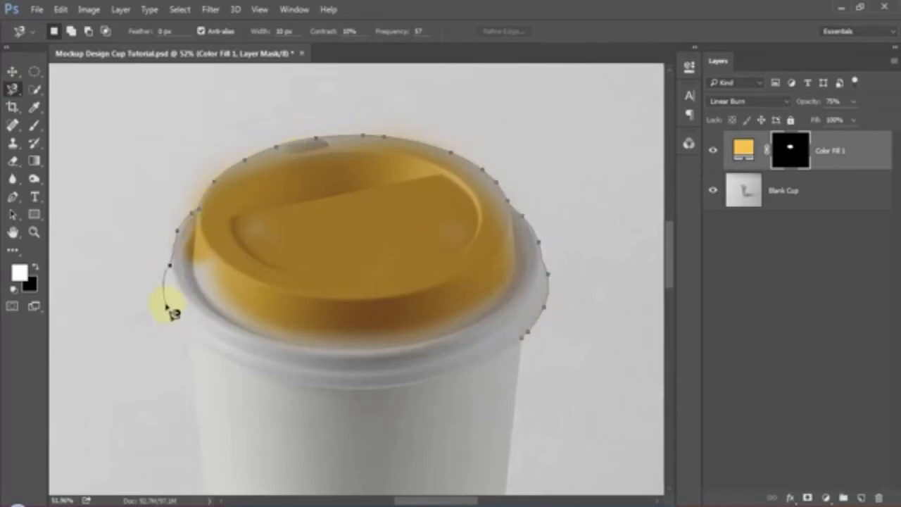
{"action": "left_click", "coordinate": [525, 339]}
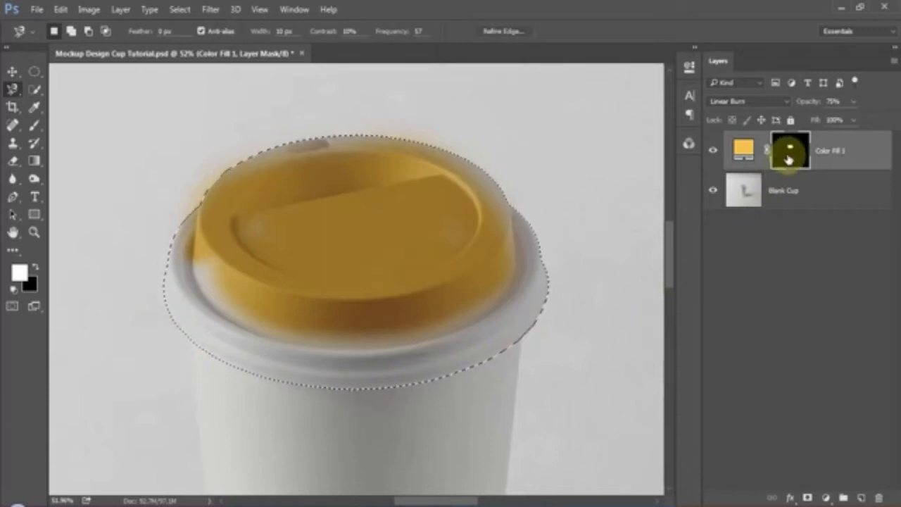
{"action": "key", "text": "alt+BackSpace"}
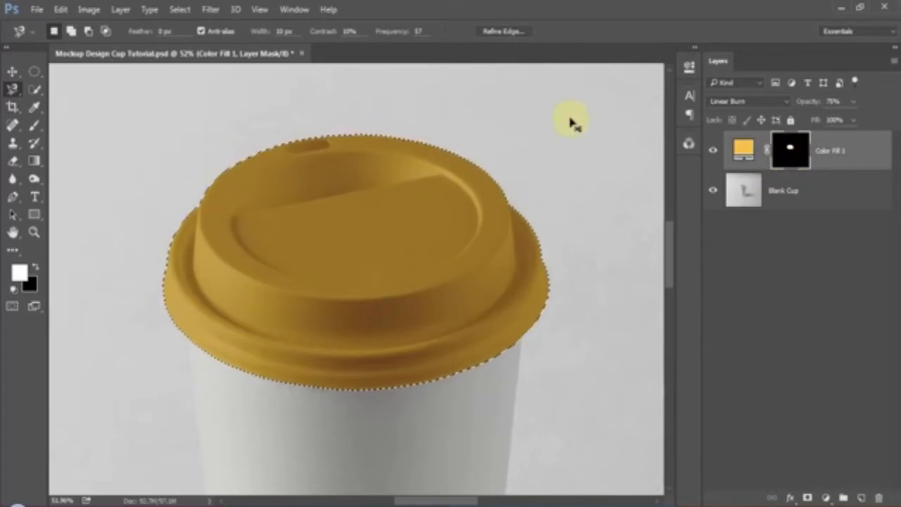
{"action": "key", "text": "ctrl+d"}
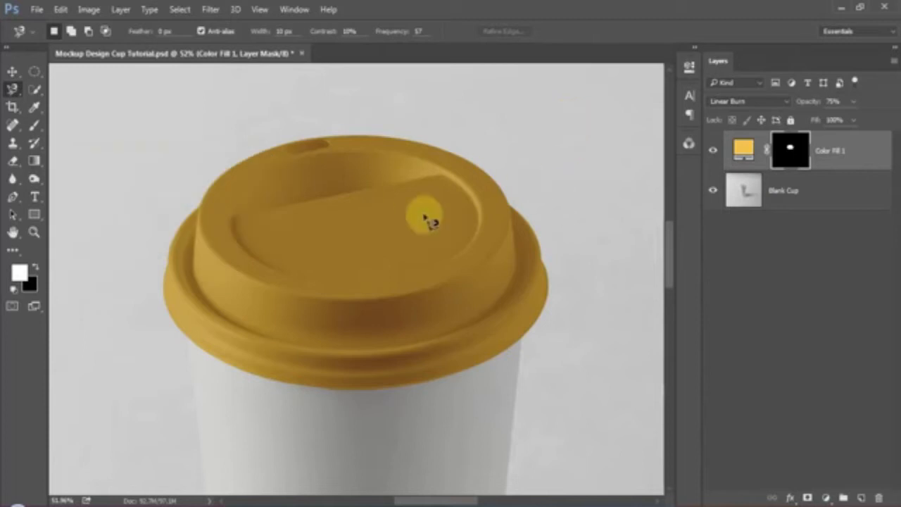
Step: Put the Color Fill 1 layer into a new group and move its mask onto the group
{"action": "scroll", "coordinate": [493, 194], "scroll_direction": "down", "scroll_amount": 2}
{"action": "left_click_drag", "start_coordinate": [498, 197], "coordinate": [450, 220]}
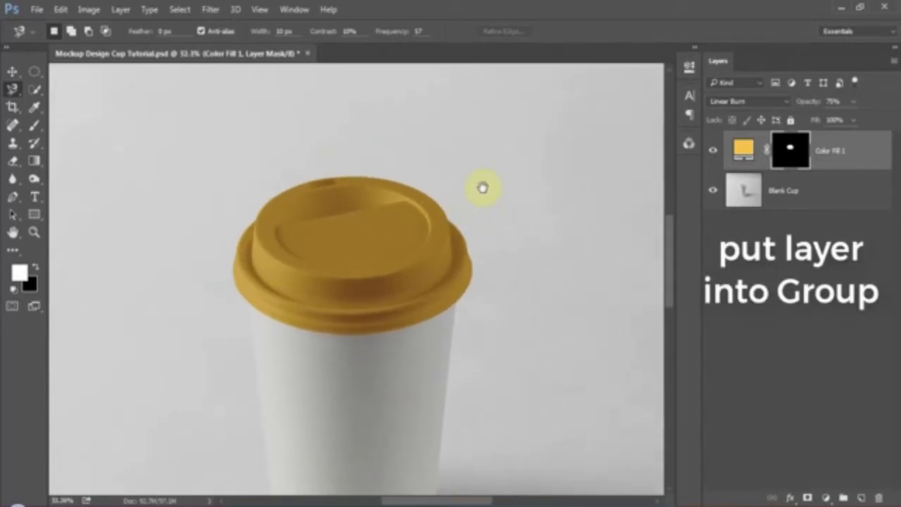
{"action": "left_click", "coordinate": [866, 151]}
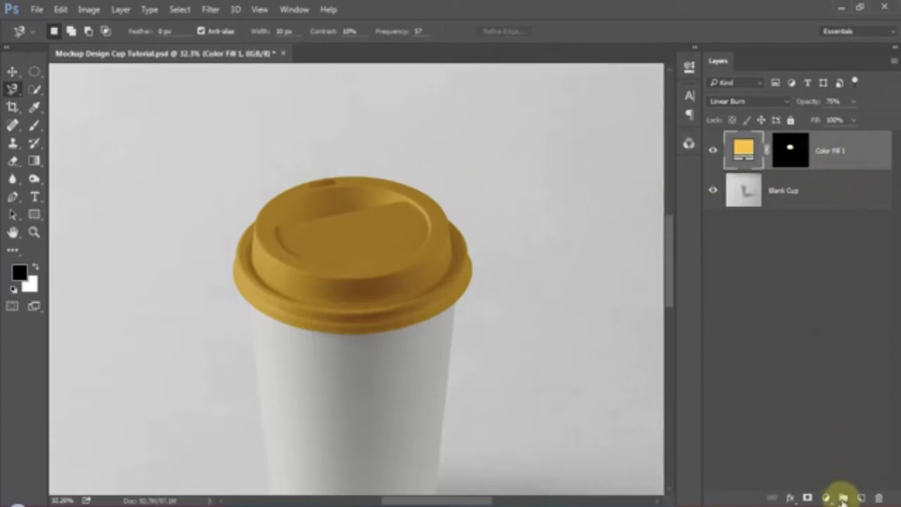
{"action": "left_click", "coordinate": [843, 498]}
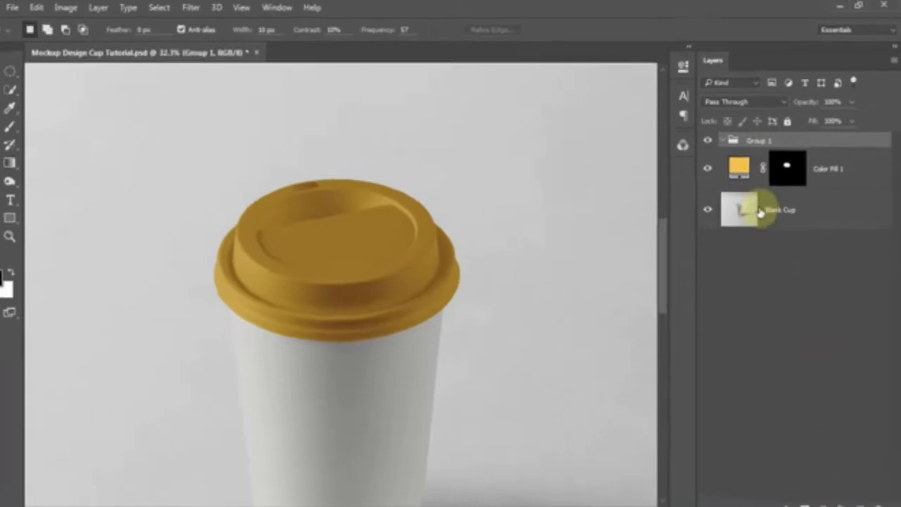
{"action": "left_click_drag", "start_coordinate": [742, 168], "coordinate": [756, 141]}
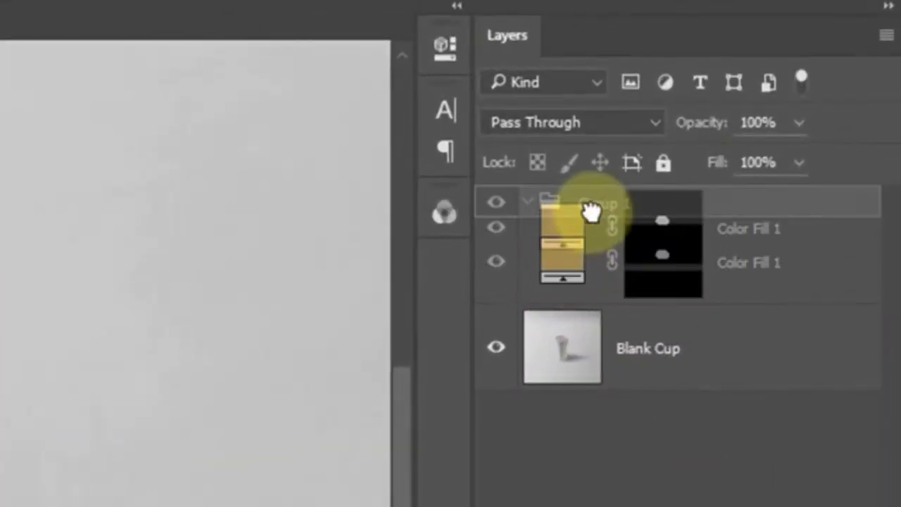
{"action": "left_click_drag", "start_coordinate": [590, 209], "coordinate": [600, 205]}
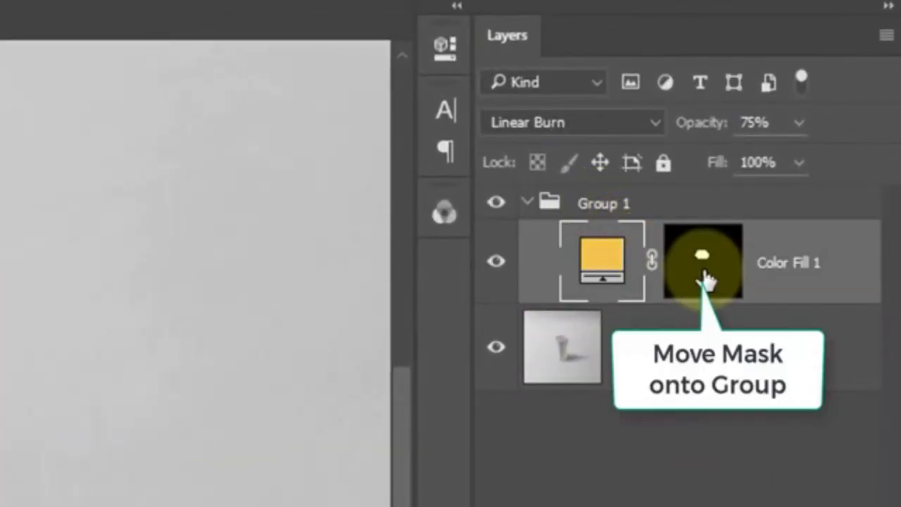
{"action": "left_click_drag", "start_coordinate": [705, 280], "coordinate": [622, 209]}
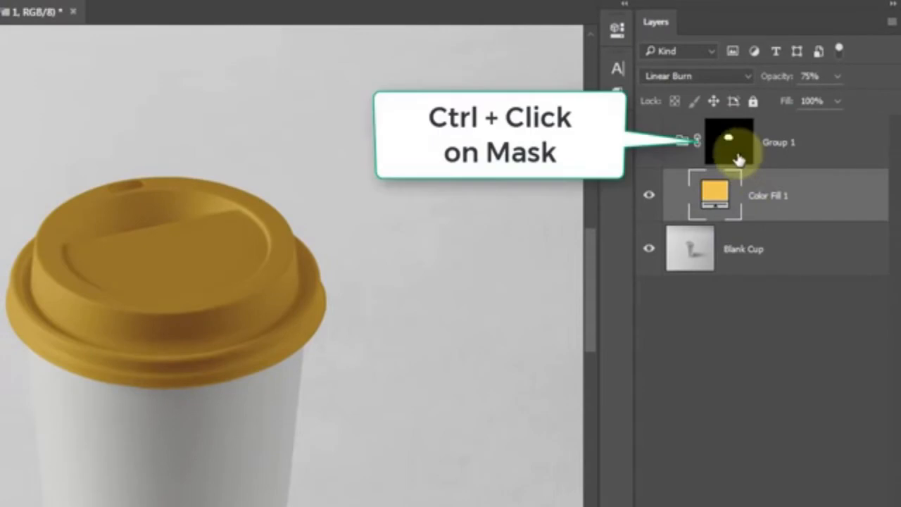
Step: Load the group mask as a selection, copy the lid from Blank Cup to a new layer, and place it above the group
{"action": "left_click", "coordinate": [730, 143], "text": "ctrl"}
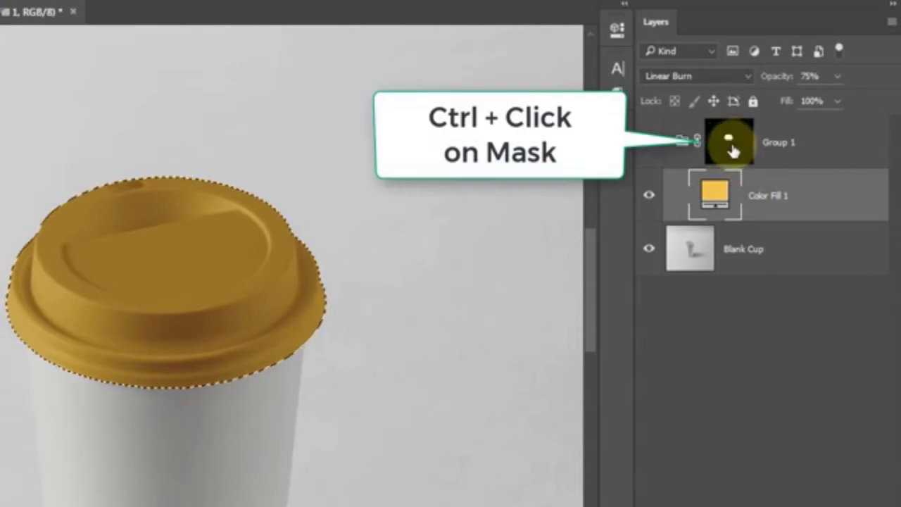
{"action": "left_click", "coordinate": [691, 255]}
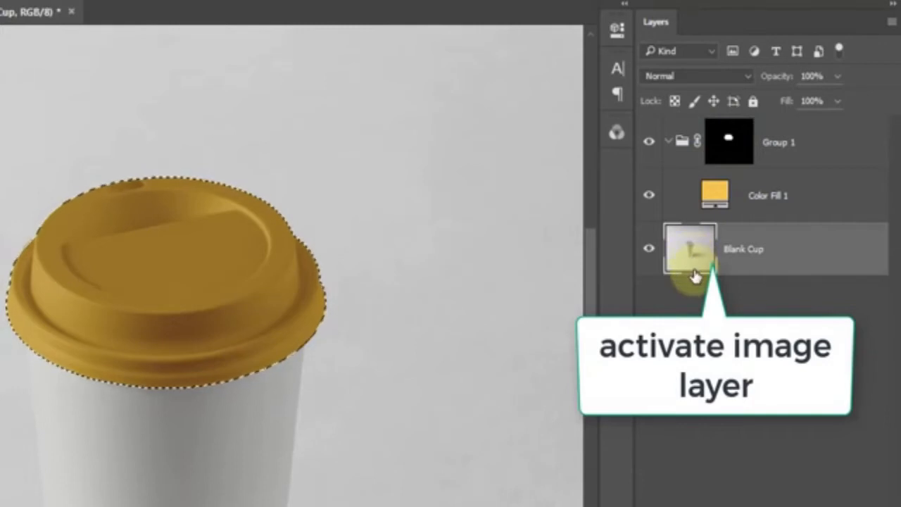
{"action": "key", "text": "ctrl+j"}
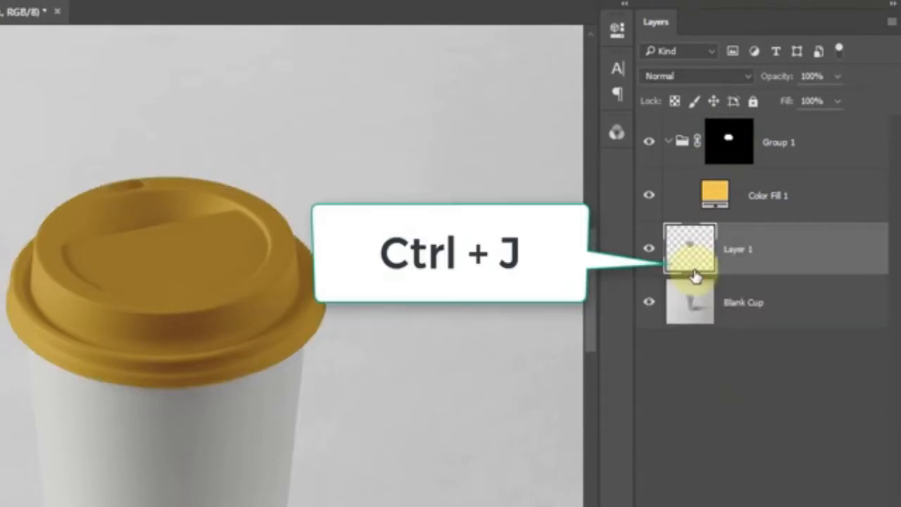
{"action": "left_click_drag", "start_coordinate": [695, 261], "coordinate": [753, 118]}
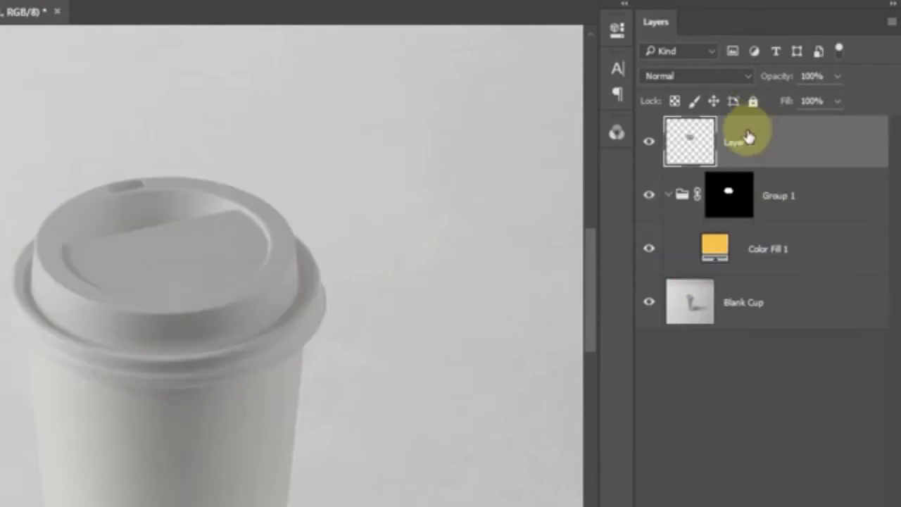
Step: Move the copied lid away from the cup to check the cutout, and undo the move
{"action": "left_click_drag", "start_coordinate": [272, 251], "coordinate": [433, 169]}
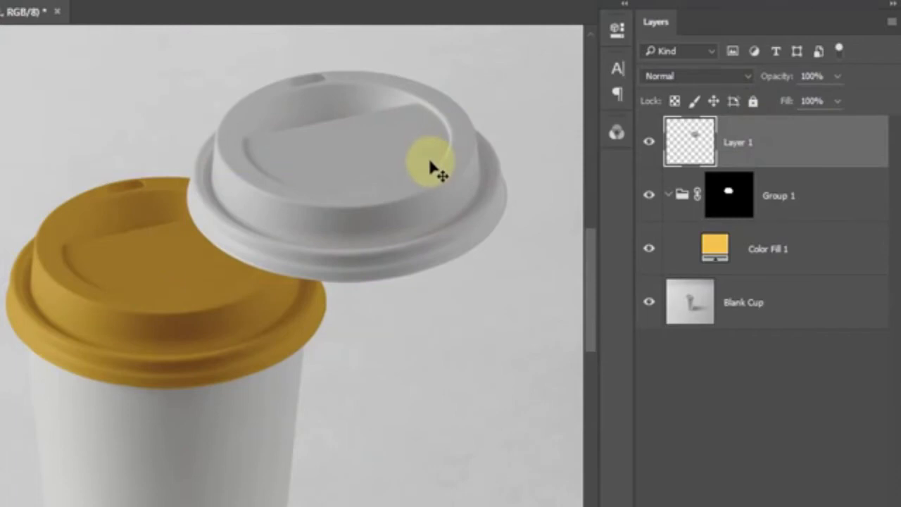
{"action": "key", "text": "ctrl+z"}
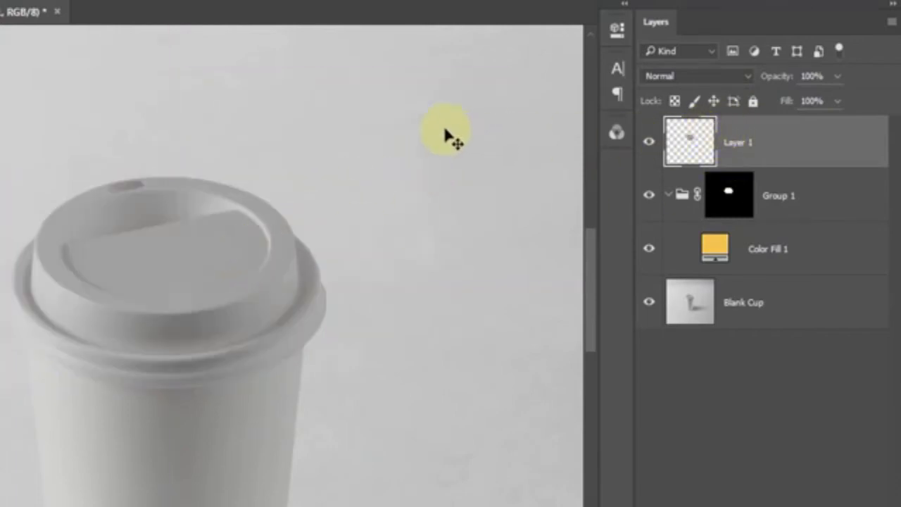
Step: Invert the lid copy on Layer 1 and apply Levels with midtone input 1.84 and white input 125
{"action": "key", "text": "ctrl+i"}
{"action": "key", "text": "ctrl+i"}
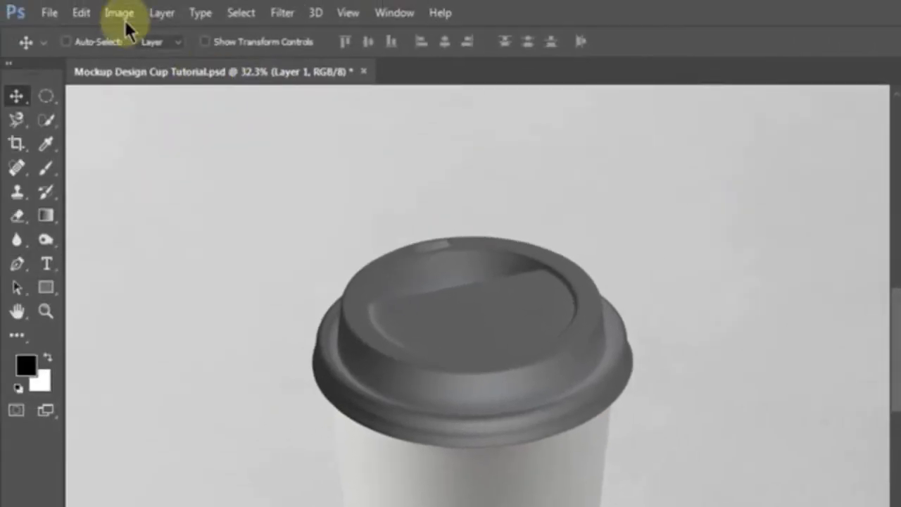
{"action": "left_click", "coordinate": [123, 17]}
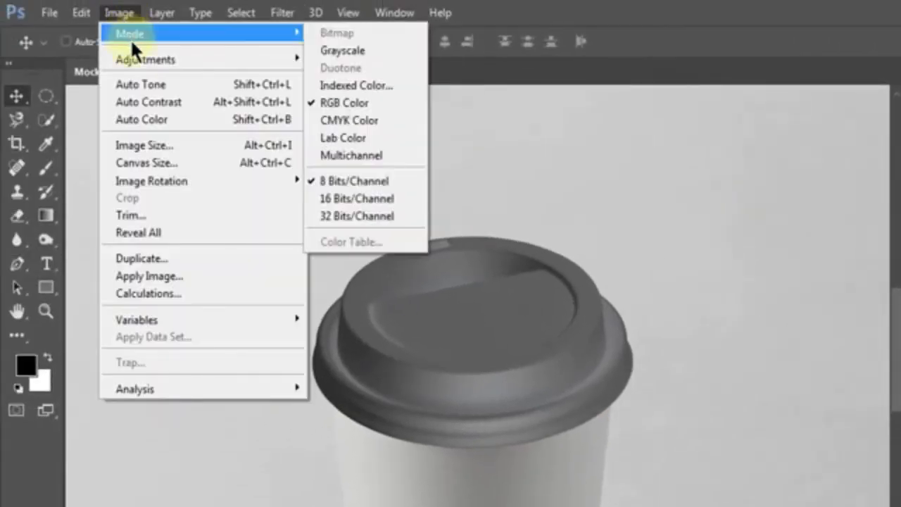
{"action": "mouse_move", "coordinate": [135, 59]}
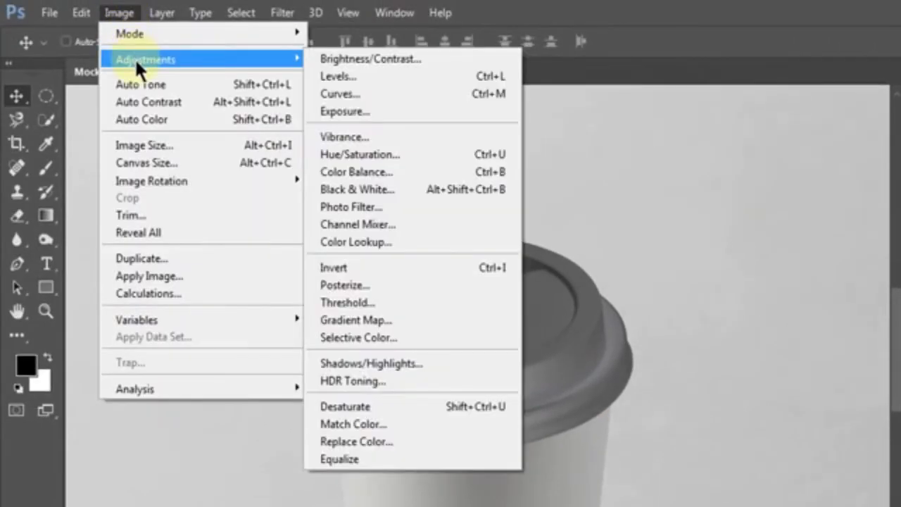
{"action": "left_click", "coordinate": [345, 71]}
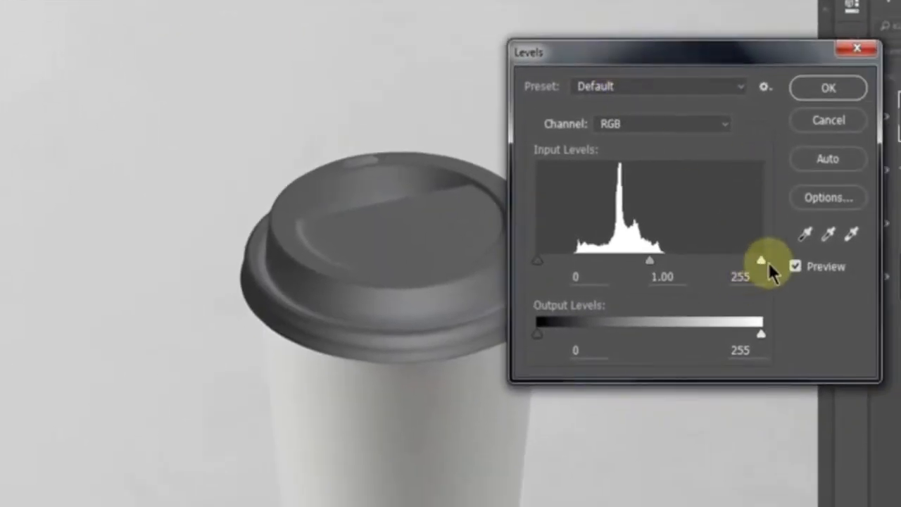
{"action": "left_click_drag", "start_coordinate": [768, 263], "coordinate": [647, 262]}
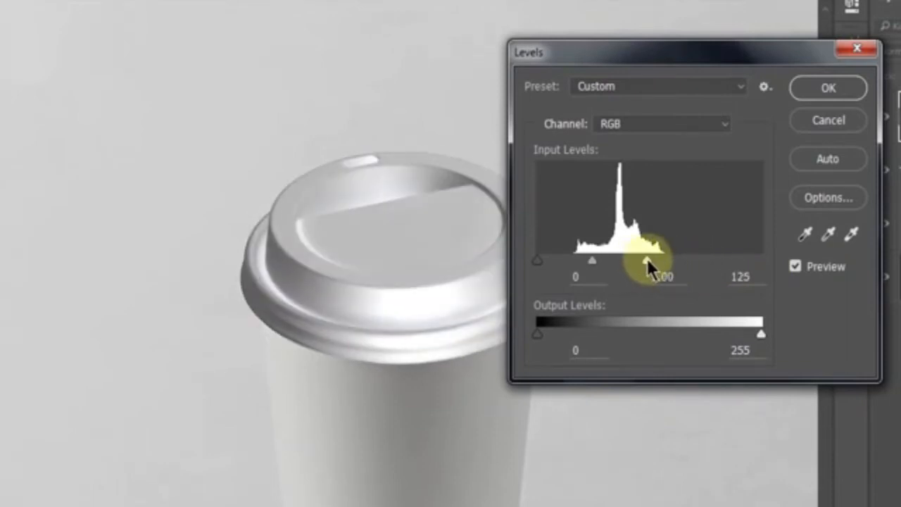
{"action": "left_click_drag", "start_coordinate": [592, 262], "coordinate": [567, 262]}
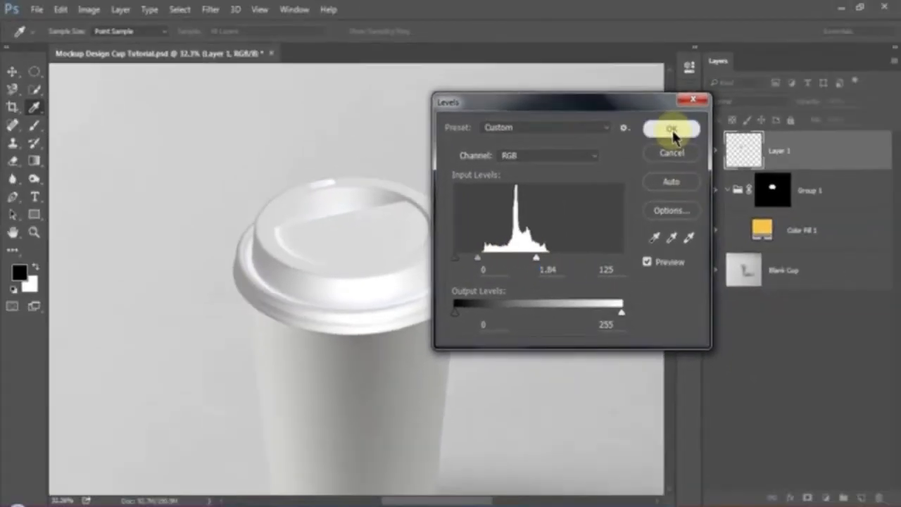
{"action": "left_click", "coordinate": [828, 88]}
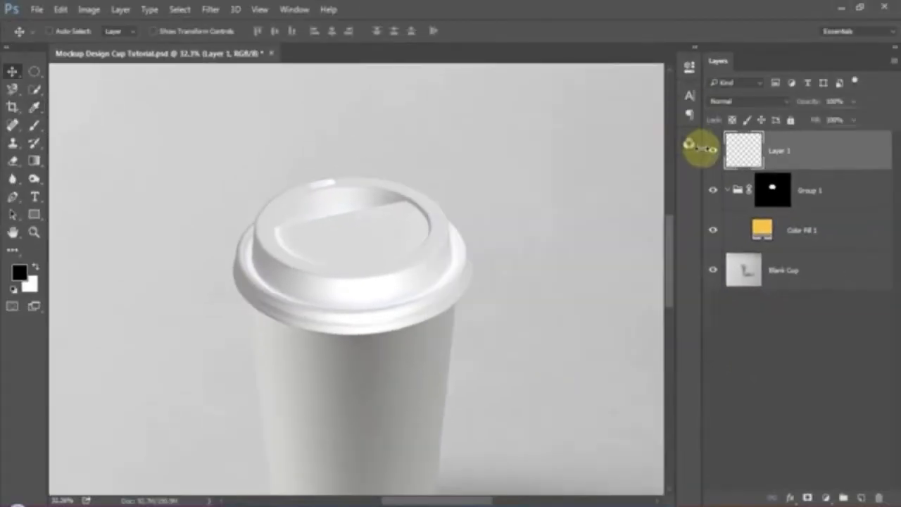
Step: Hide and show Layer 1 to compare the lid, and copy the layer's lid pixels using its outline as the selection
{"action": "left_click", "coordinate": [713, 152]}
{"action": "left_click", "coordinate": [712, 152]}
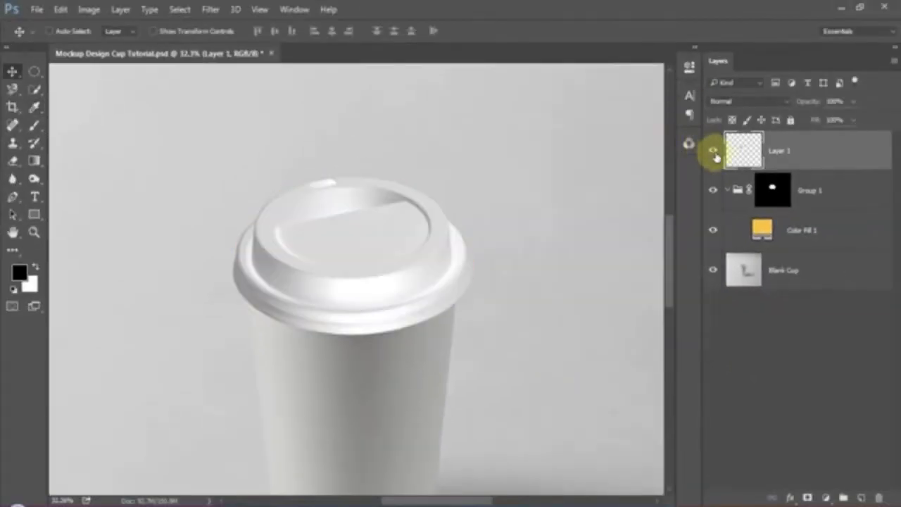
{"action": "left_click", "coordinate": [740, 155], "text": "ctrl"}
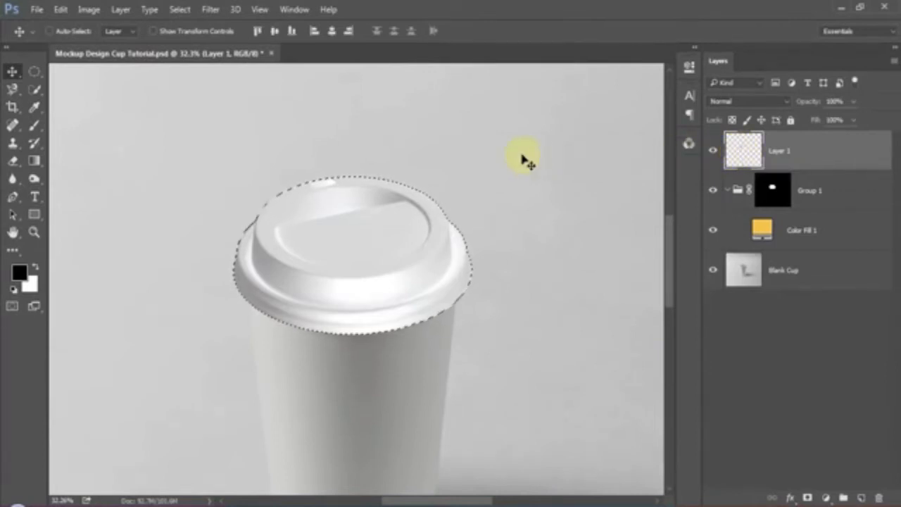
{"action": "key", "text": "ctrl+c"}
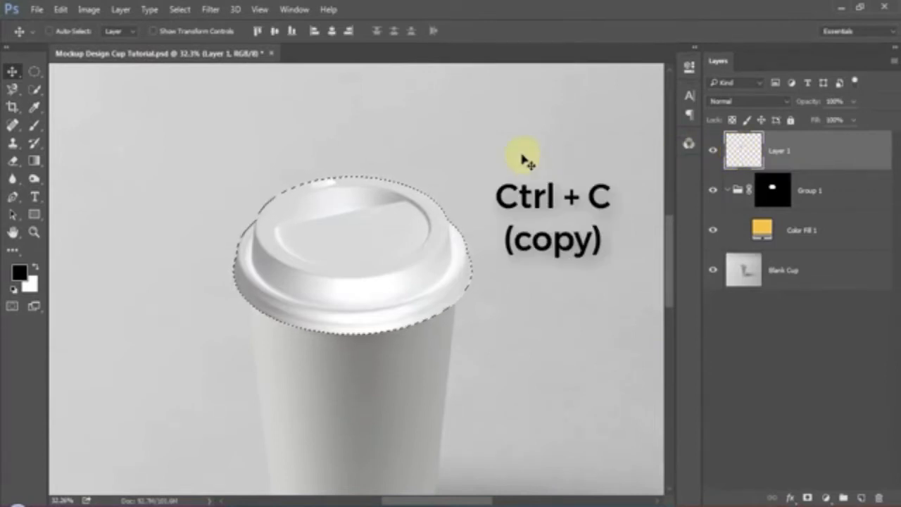
Step: Add a layer mask to Color Fill 1, make its mask channel visible, and paste the copied lid in place into it
{"action": "left_click", "coordinate": [765, 232]}
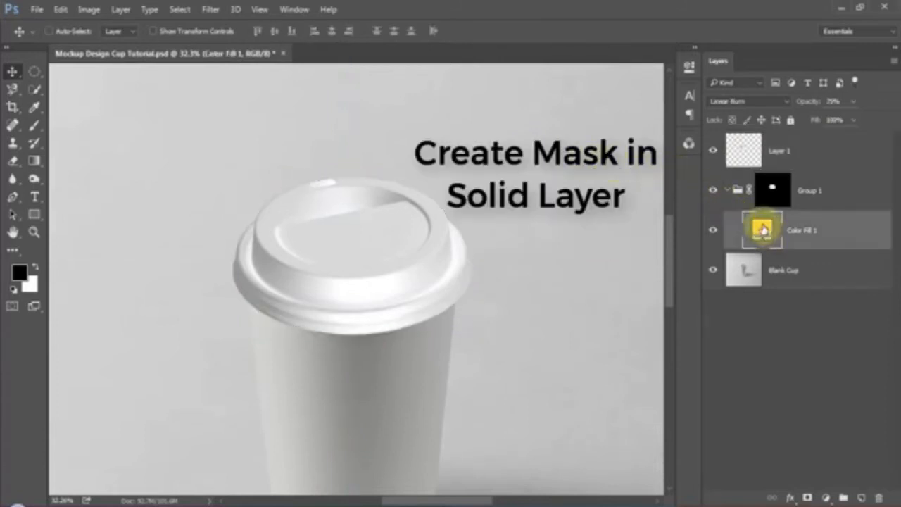
{"action": "left_click", "coordinate": [806, 498]}
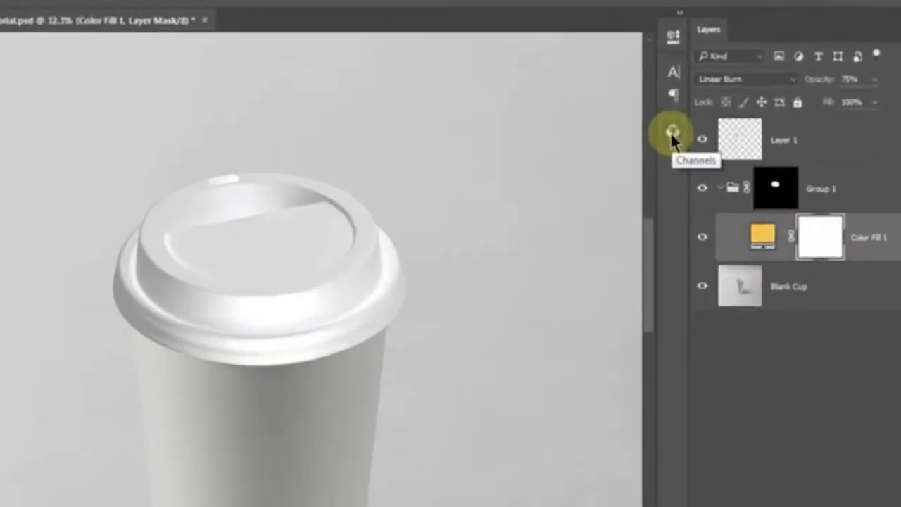
{"action": "left_click", "coordinate": [688, 146]}
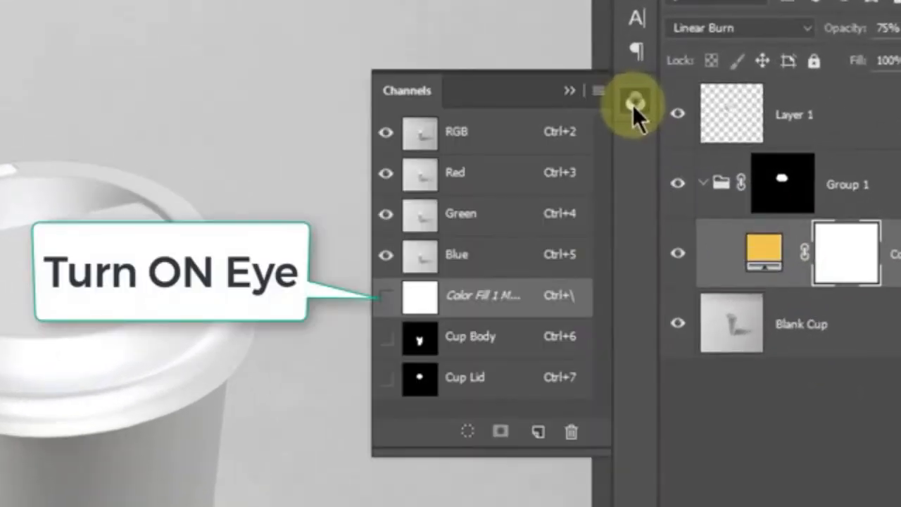
{"action": "left_click", "coordinate": [386, 296]}
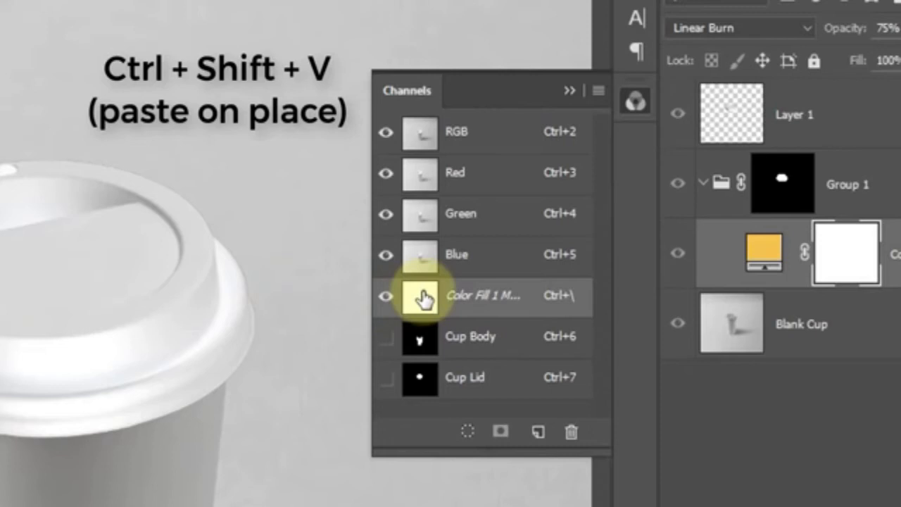
{"action": "key", "text": "ctrl+shift+v"}
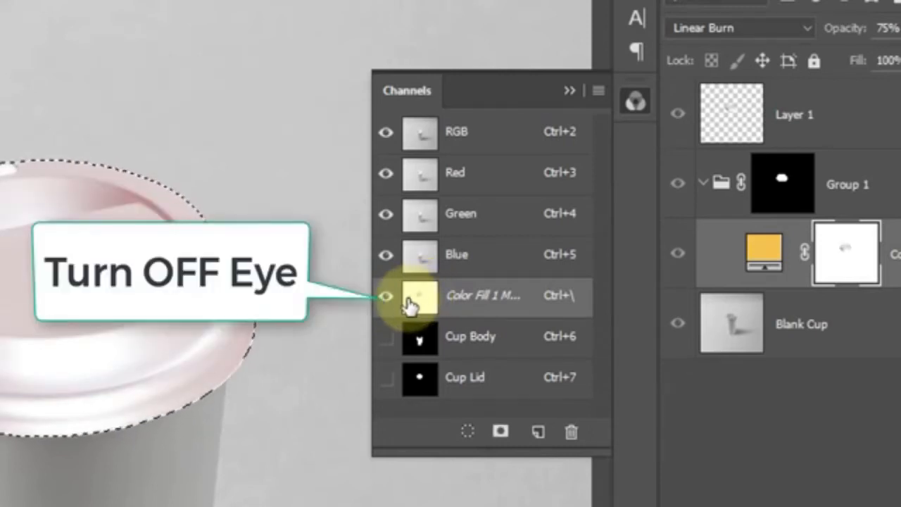
Step: Hide the Color Fill 1 mask channel, deselect the lid outline, and turn off the on-canvas guide overlays
{"action": "left_click", "coordinate": [385, 301]}
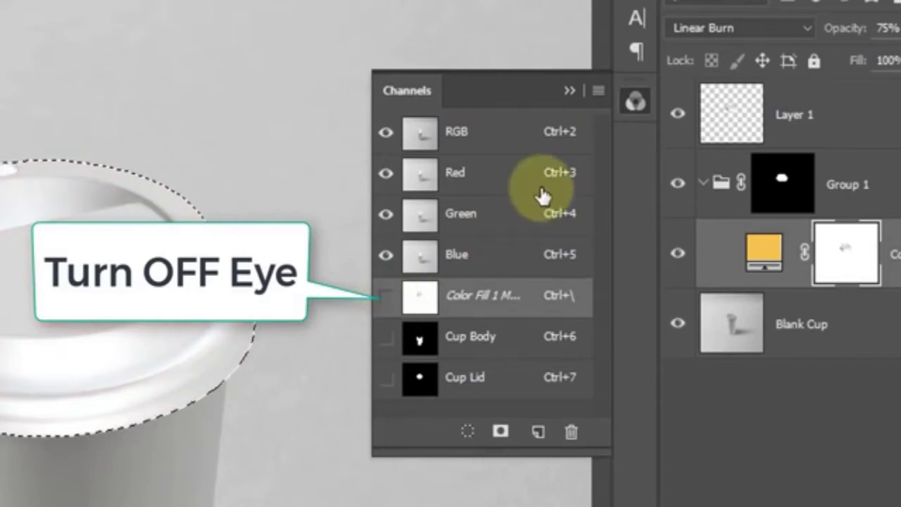
{"action": "left_click", "coordinate": [635, 101]}
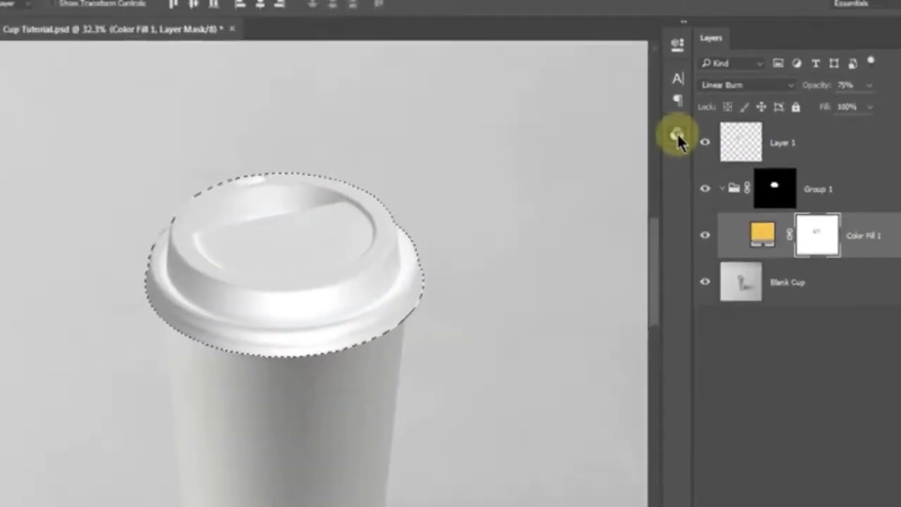
{"action": "key", "text": "ctrl+d"}
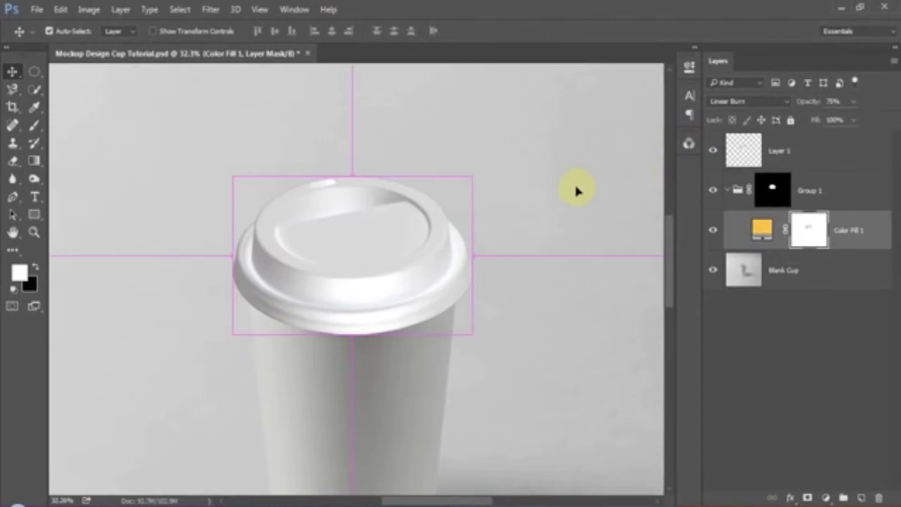
{"action": "key", "text": "ctrl+h"}
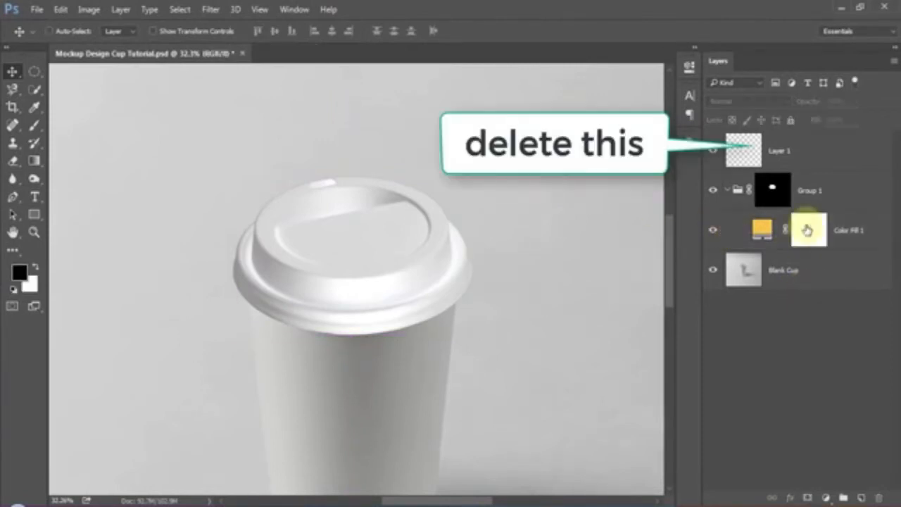
Step: Delete Layer 1, the inverted lid copy, and select the Color Fill 1 layer mask
{"action": "left_click", "coordinate": [806, 161]}
{"action": "left_click_drag", "start_coordinate": [808, 165], "coordinate": [881, 497]}
{"action": "left_click", "coordinate": [803, 194]}
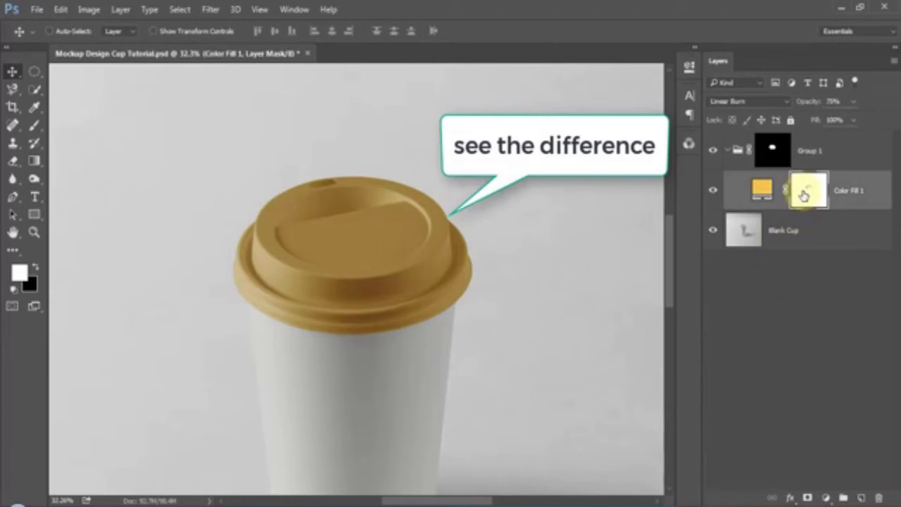
Step: Disable and re-enable the Color Fill 1 mask several times to compare the lid shading with and without it
{"action": "left_click", "coordinate": [807, 195], "text": "shift"}
{"action": "left_click", "coordinate": [807, 194], "text": "shift"}
{"action": "left_click", "coordinate": [807, 194], "text": "shift"}
{"action": "left_click", "coordinate": [807, 192], "text": "shift"}
{"action": "left_click", "coordinate": [807, 192], "text": "shift"}
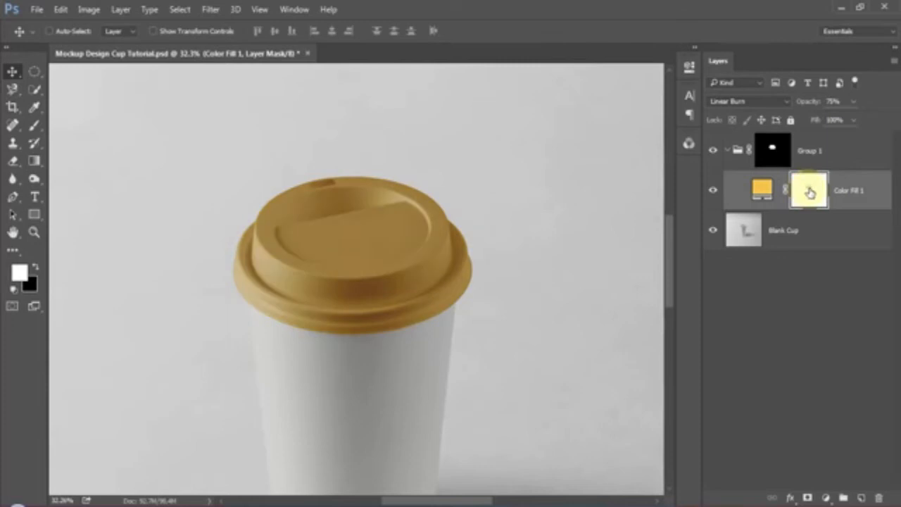
Step: Collapse Group 1 and rename it Lid
{"action": "left_click", "coordinate": [727, 153]}
{"action": "double_click", "coordinate": [810, 151]}
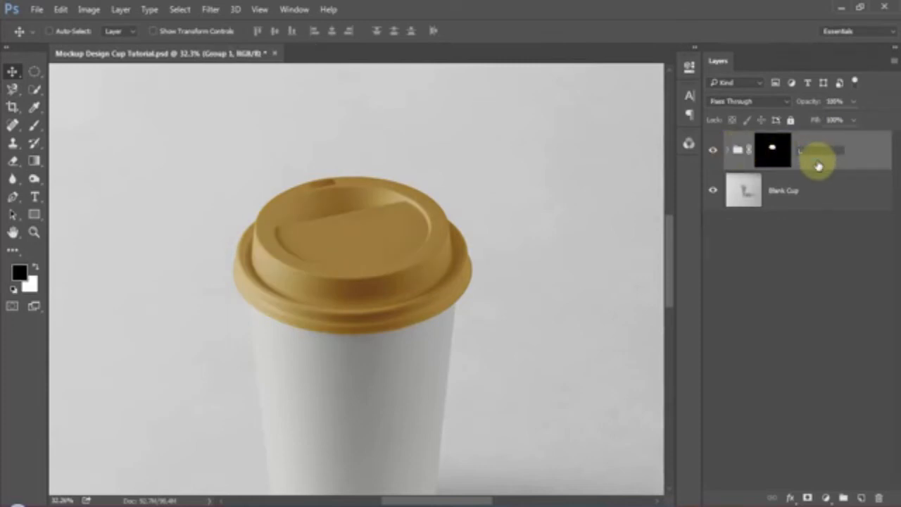
Step: Create a new group above the Lid group and name it Cup Body
{"action": "left_click_drag", "start_coordinate": [406, 328], "coordinate": [399, 202]}
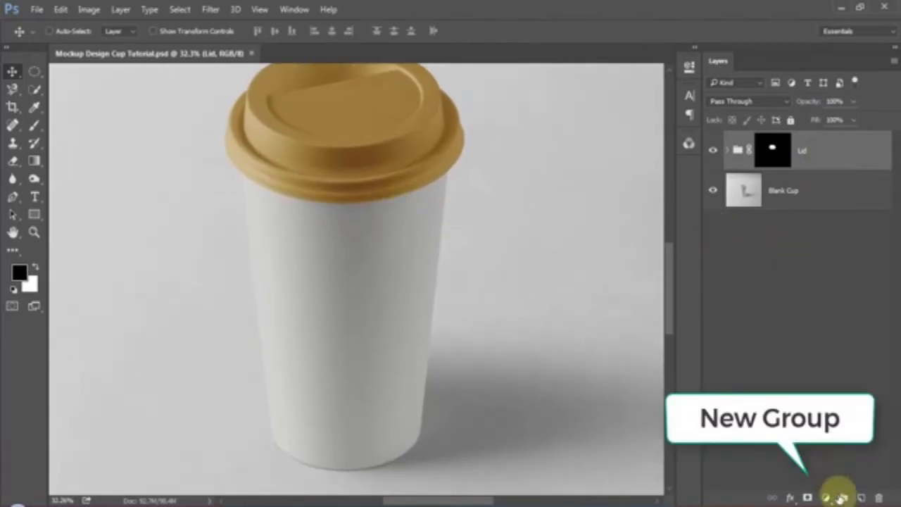
{"action": "left_click", "coordinate": [843, 497]}
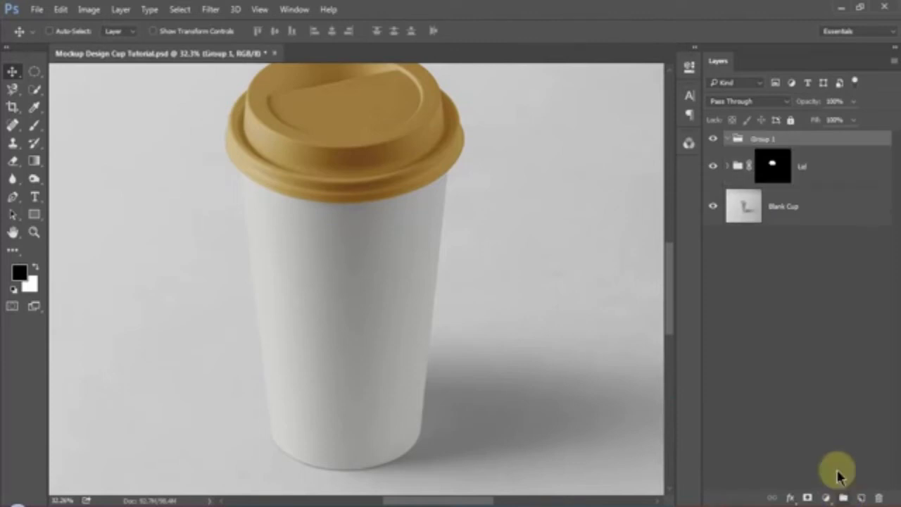
{"action": "double_click", "coordinate": [760, 140]}
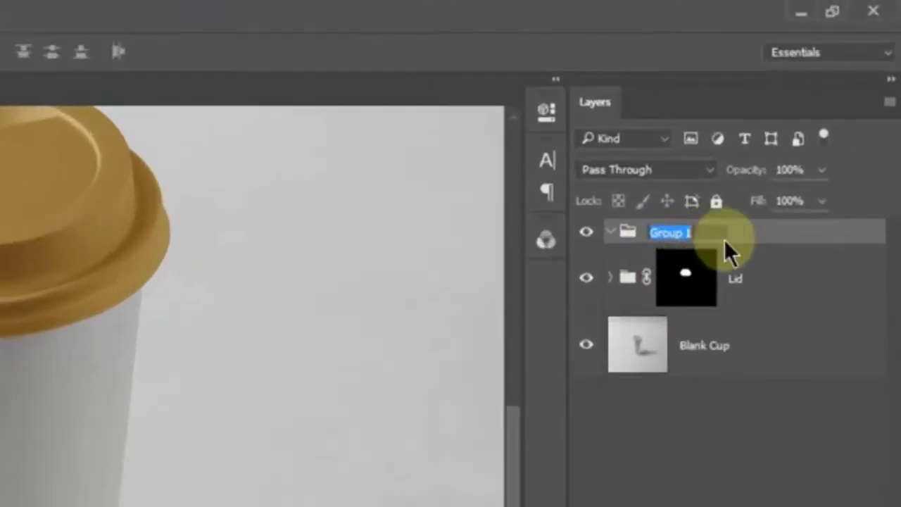
{"action": "type", "text": "C"}
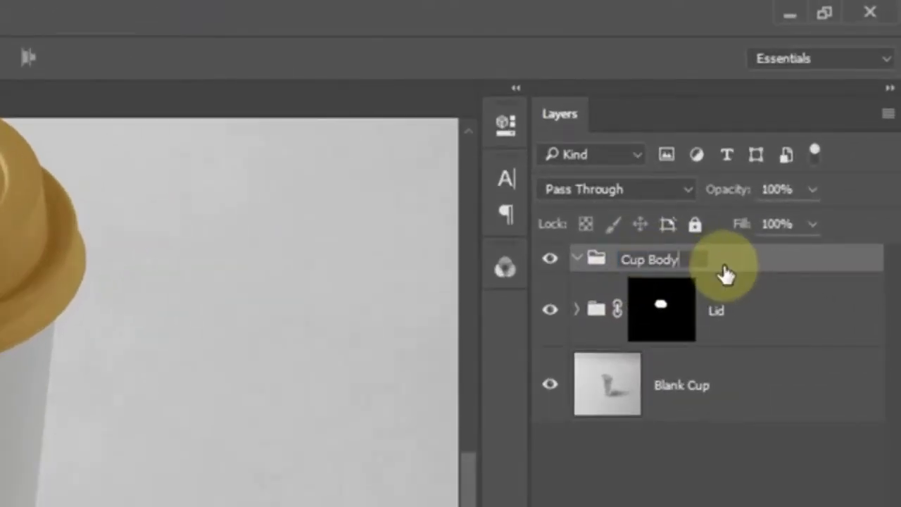
{"action": "type", "text": "up Body"}
{"action": "key", "text": "Return"}
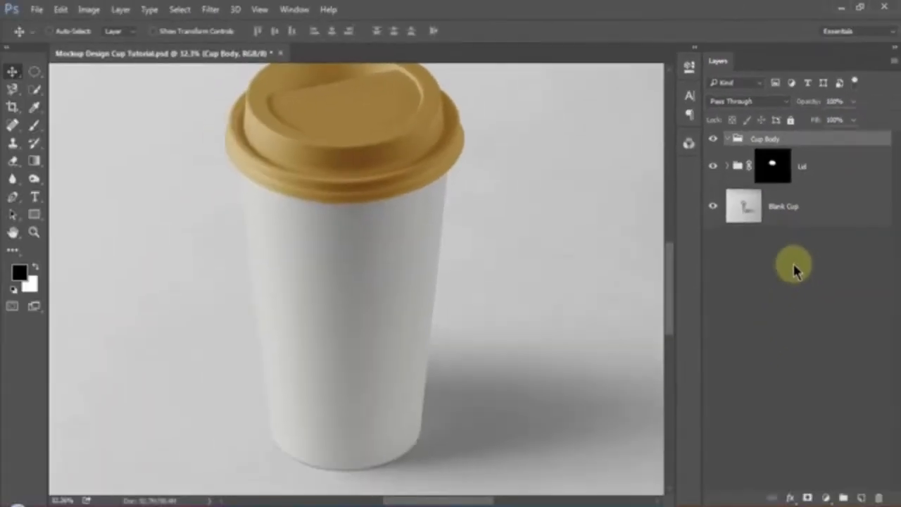
Step: Add a new empty layer inside the Cup Body group and name it YOUR DESIGN HERE
{"action": "left_click", "coordinate": [861, 497]}
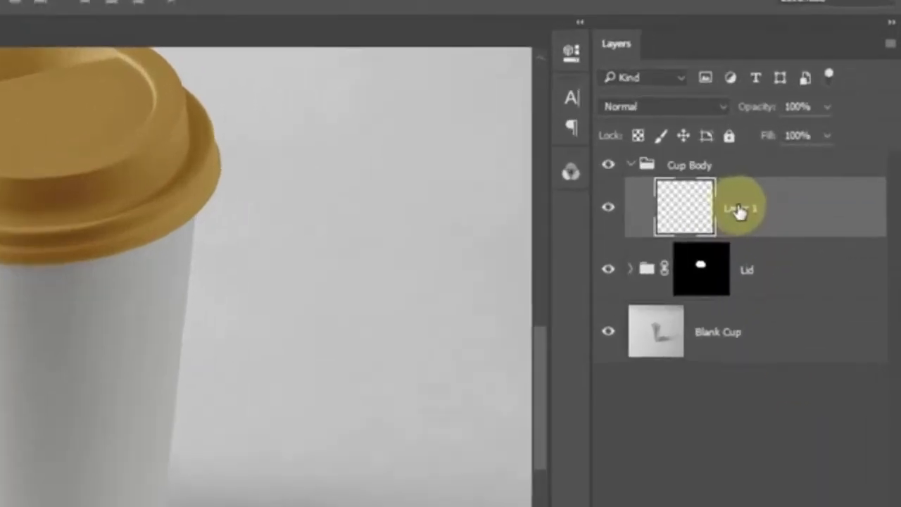
{"action": "double_click", "coordinate": [739, 210]}
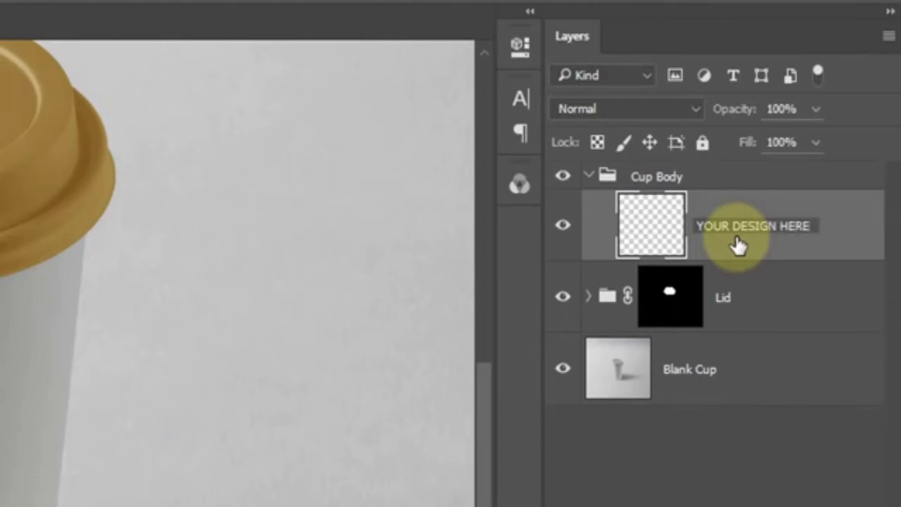
{"action": "type", "text": "YOUR DESIGN HERE"}
{"action": "key", "text": "Return"}
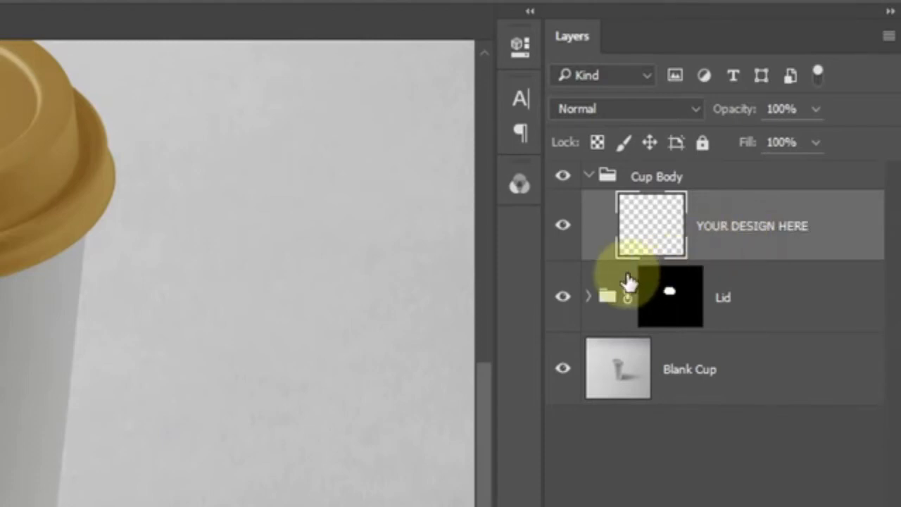
Step: Label the YOUR DESIGN HERE layer orange and convert it to a smart object
{"action": "right_click", "coordinate": [569, 255]}
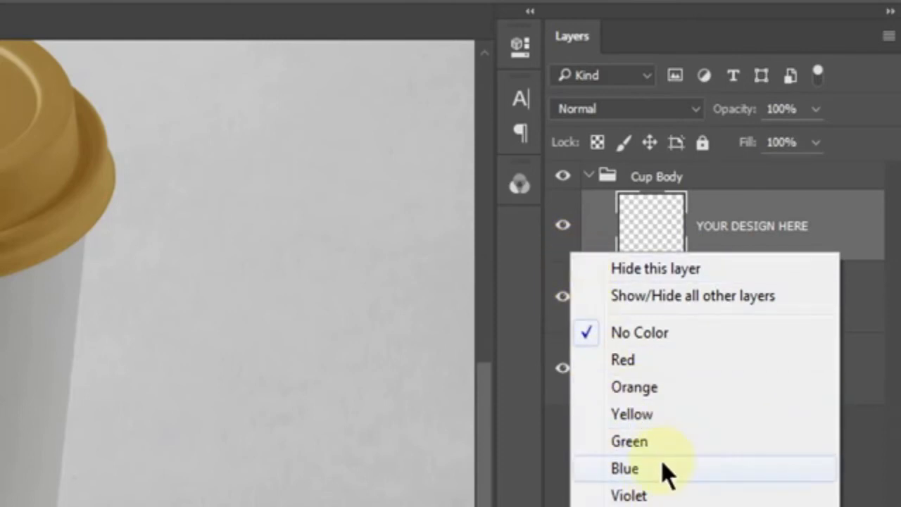
{"action": "left_click", "coordinate": [655, 392]}
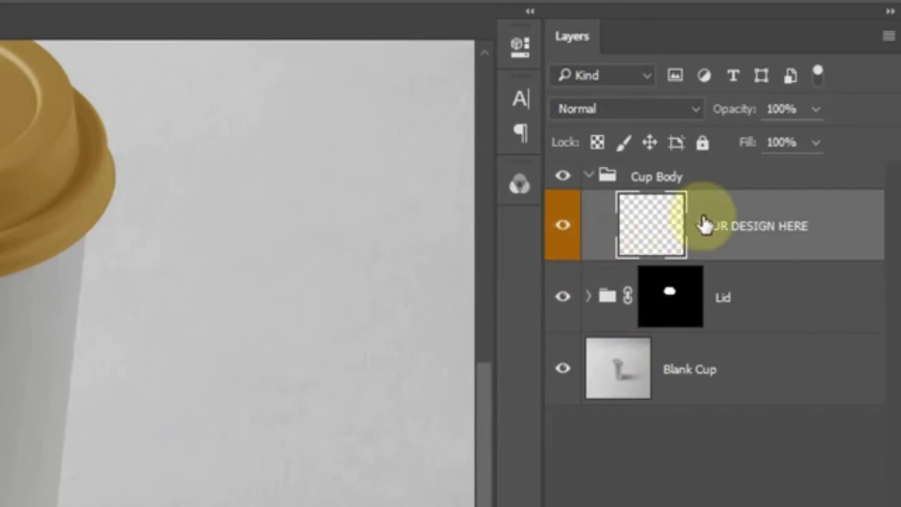
{"action": "right_click", "coordinate": [719, 245]}
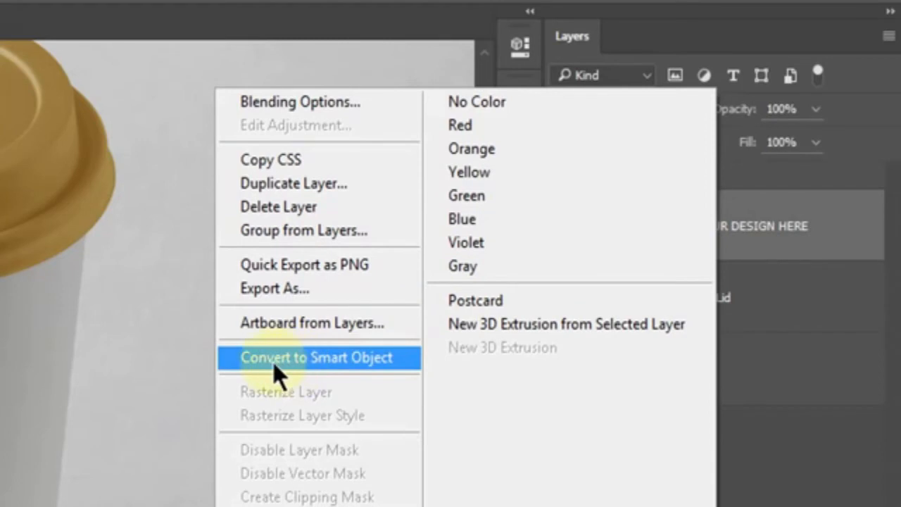
{"action": "left_click", "coordinate": [319, 358]}
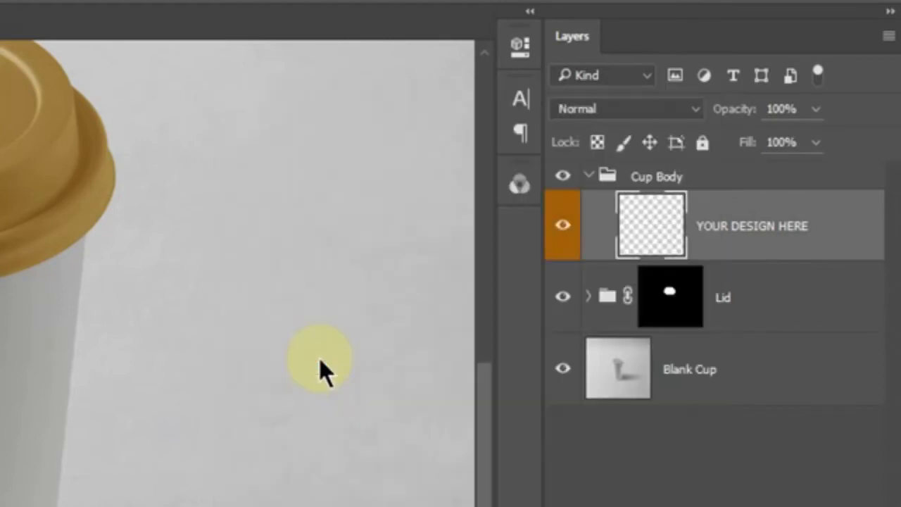
{"action": "right_click", "coordinate": [563, 253]}
{"action": "left_click", "coordinate": [605, 387]}
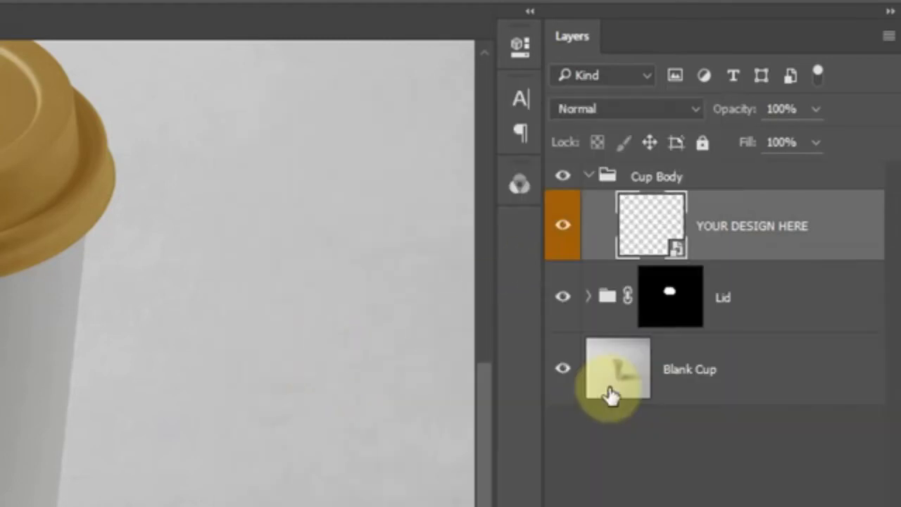
Step: Open the YOUR DESIGN HERE smart object and resize its canvas to 1417 by 1535 pixels, accepting the clipping
{"action": "double_click", "coordinate": [653, 229]}
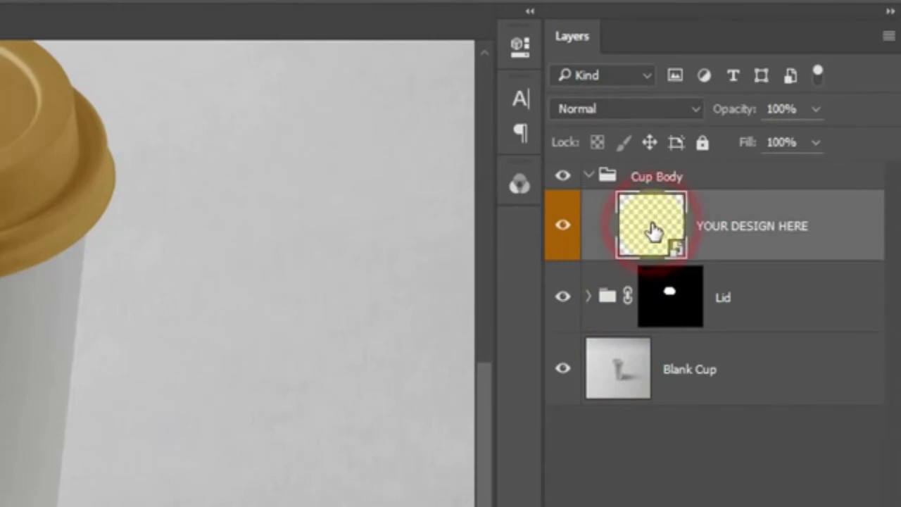
{"action": "double_click", "coordinate": [654, 224]}
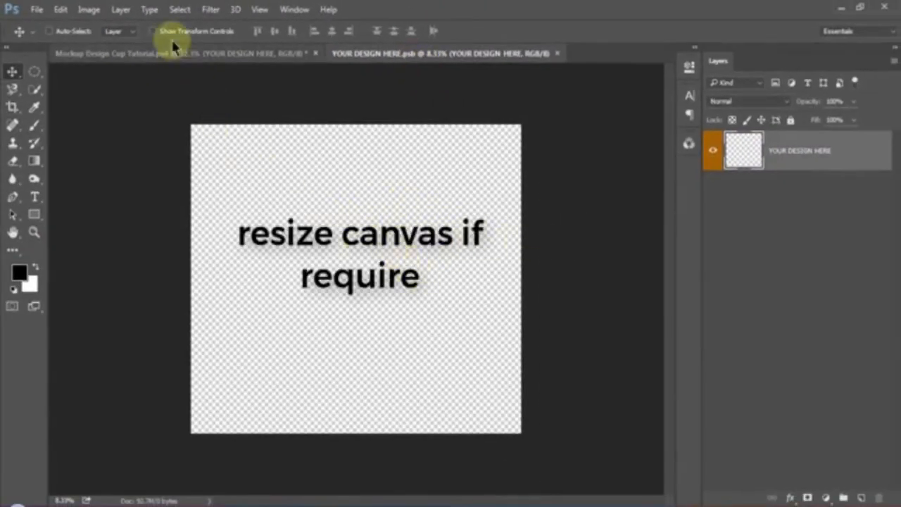
{"action": "left_click", "coordinate": [89, 10]}
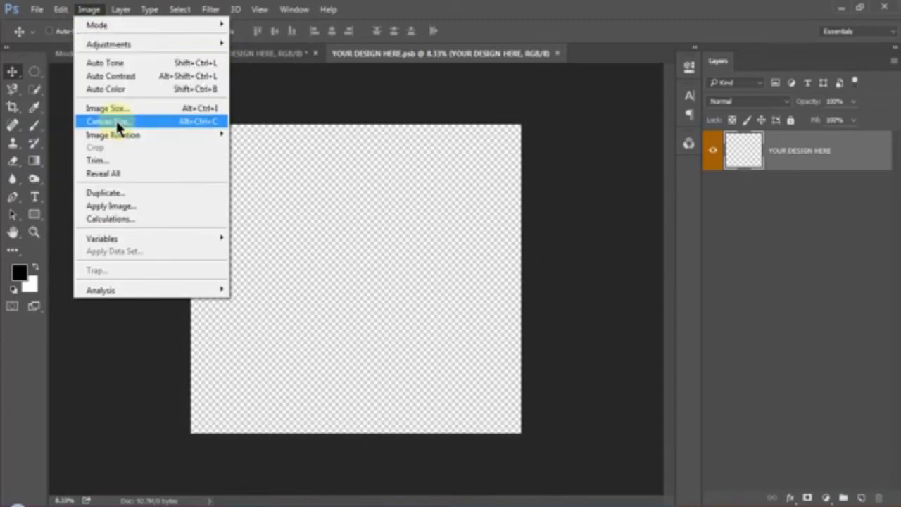
{"action": "left_click", "coordinate": [116, 121]}
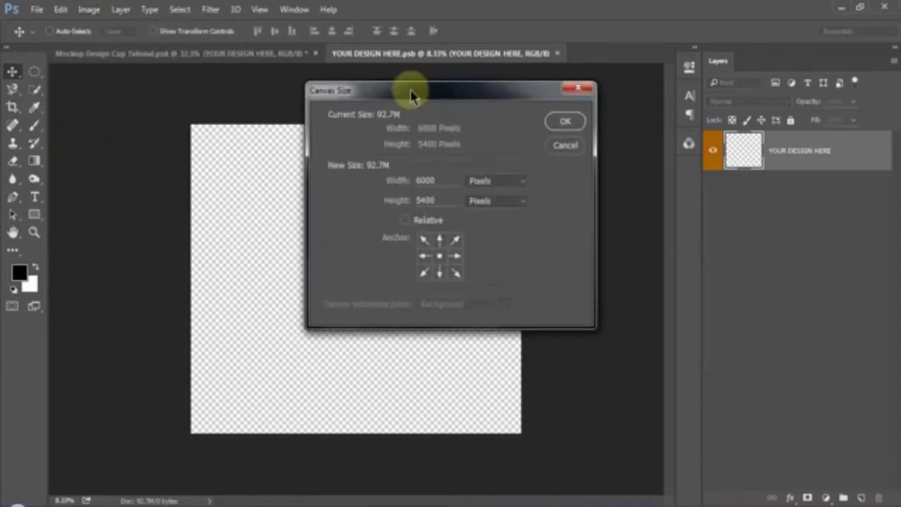
{"action": "left_click_drag", "start_coordinate": [411, 95], "coordinate": [413, 122]}
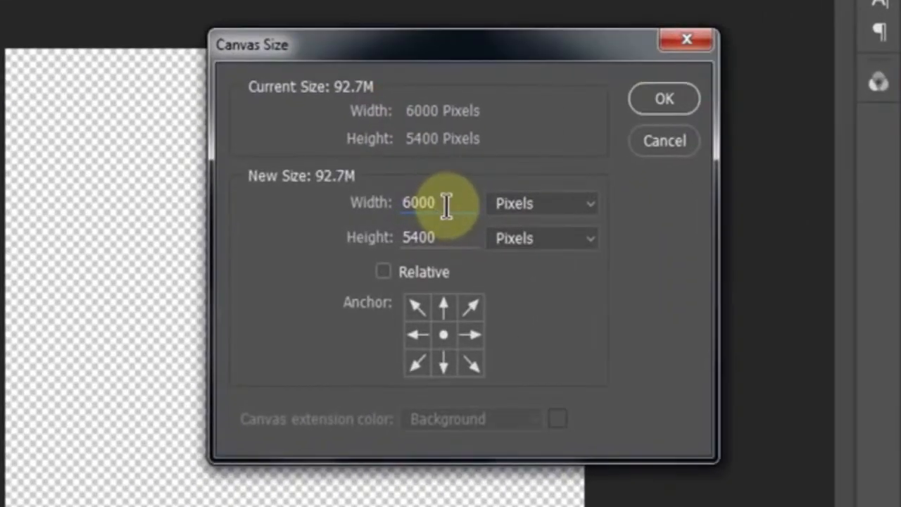
{"action": "left_click_drag", "start_coordinate": [446, 204], "coordinate": [394, 204]}
{"action": "type", "text": "1417"}
{"action": "key", "text": "Tab"}
{"action": "type", "text": "1535"}
{"action": "key", "text": "Tab"}
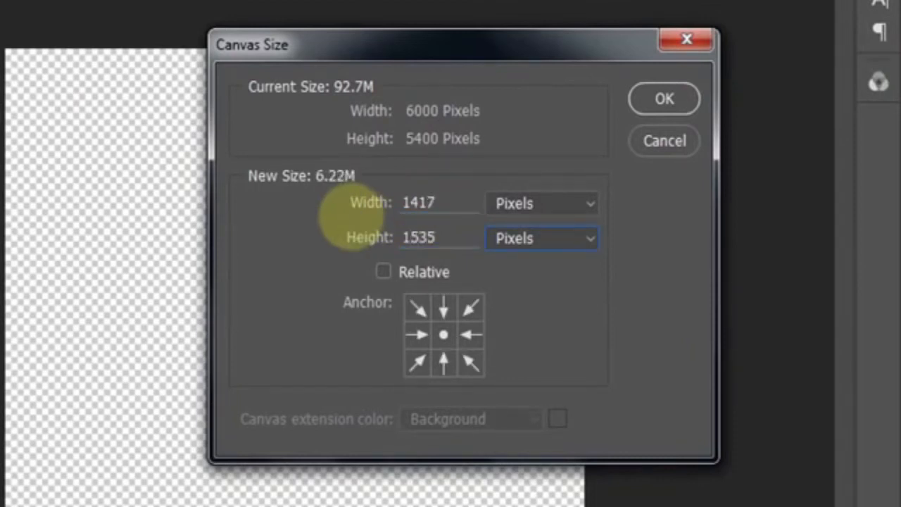
{"action": "left_click", "coordinate": [654, 100]}
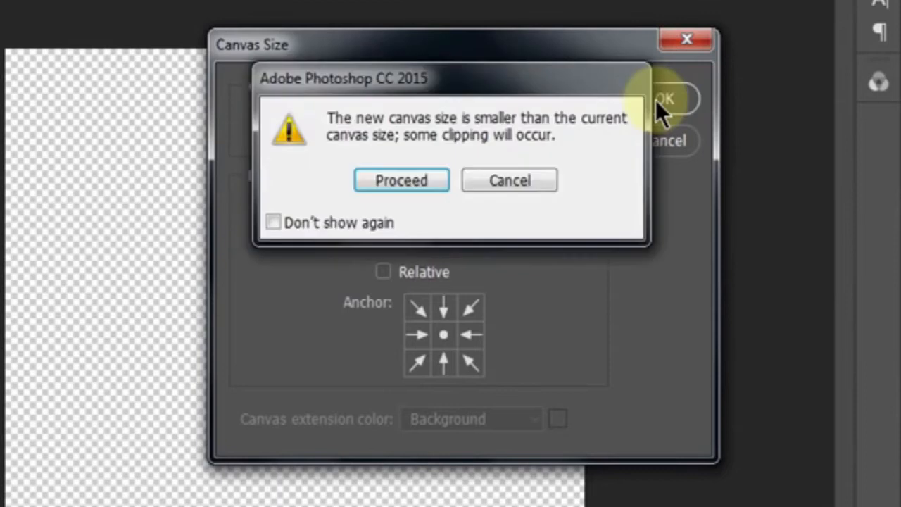
{"action": "left_click", "coordinate": [399, 180]}
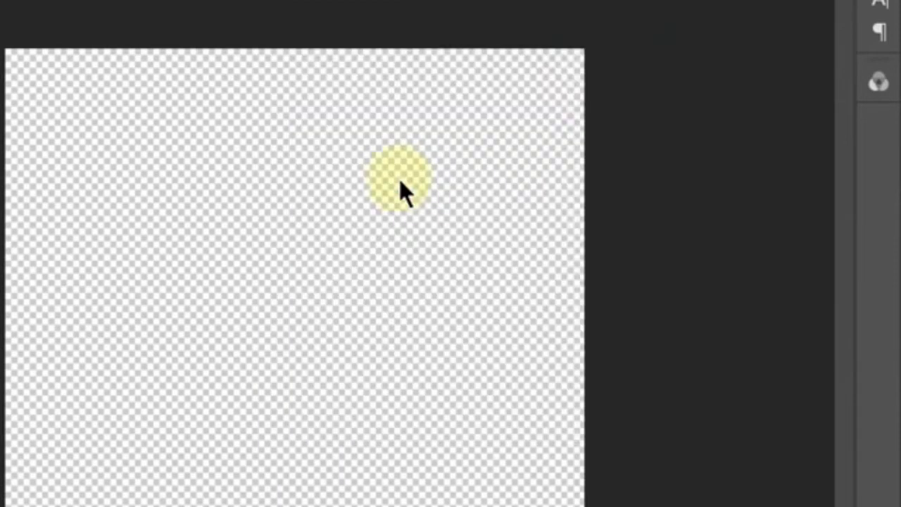
{"action": "key", "text": "ctrl+0"}
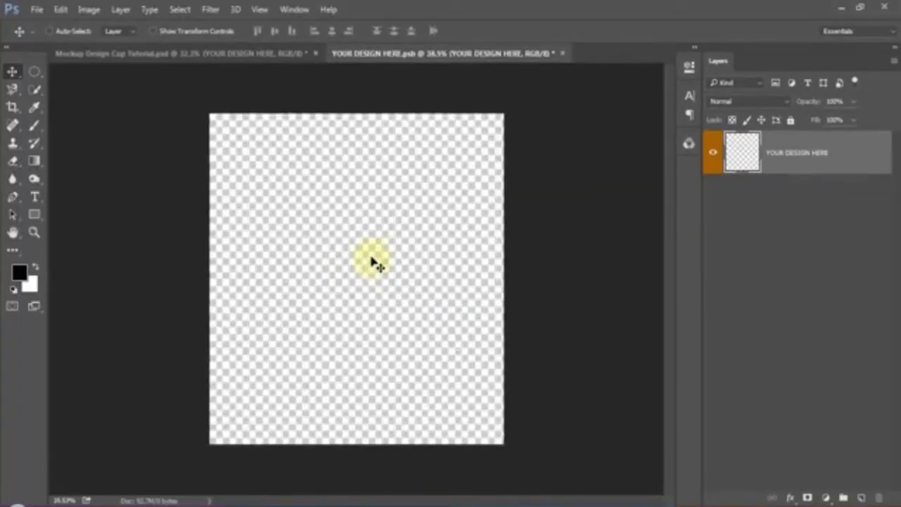
{"action": "scroll", "coordinate": [373, 223], "scroll_direction": "down", "scroll_amount": 1}
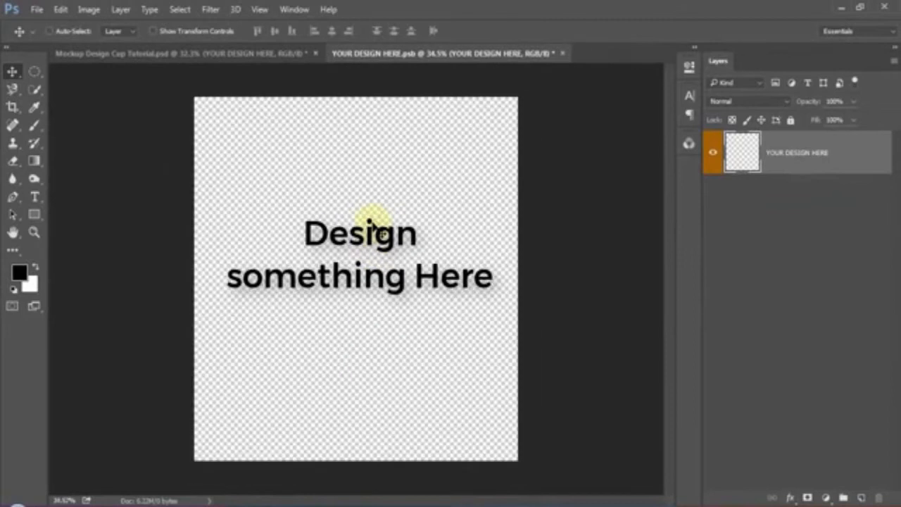
Step: Add a solid colour fill layer in cream F7EEDB as the base of the design
{"action": "left_click", "coordinate": [826, 497]}
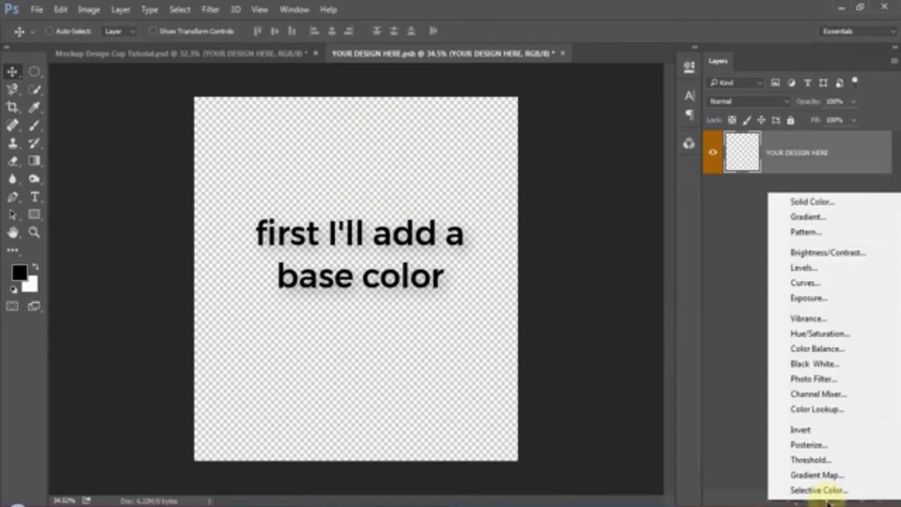
{"action": "left_click", "coordinate": [813, 203]}
{"action": "left_click", "coordinate": [691, 204]}
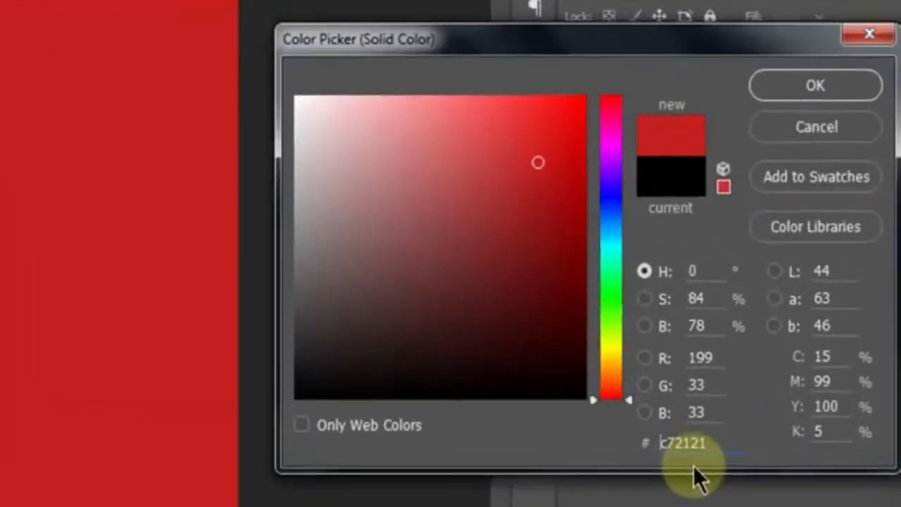
{"action": "left_click", "coordinate": [779, 370]}
{"action": "type", "text": "F"}
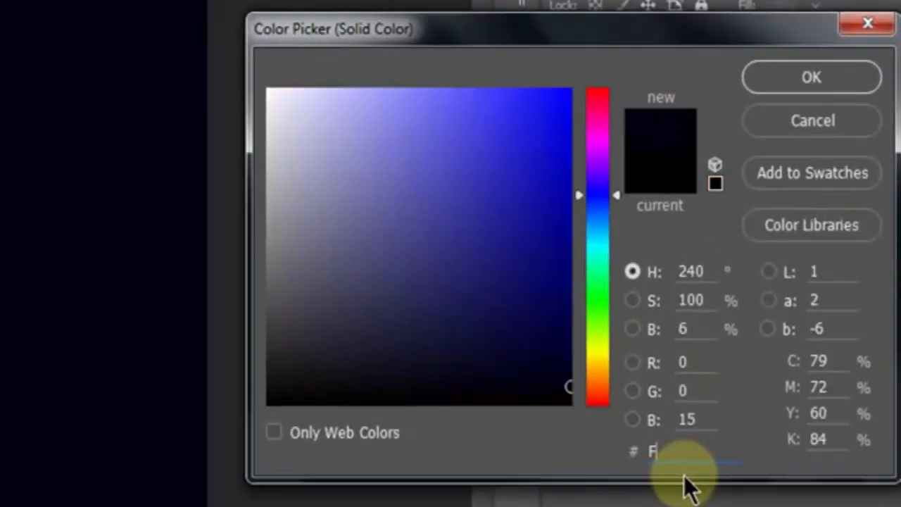
{"action": "type", "text": "7EED"}
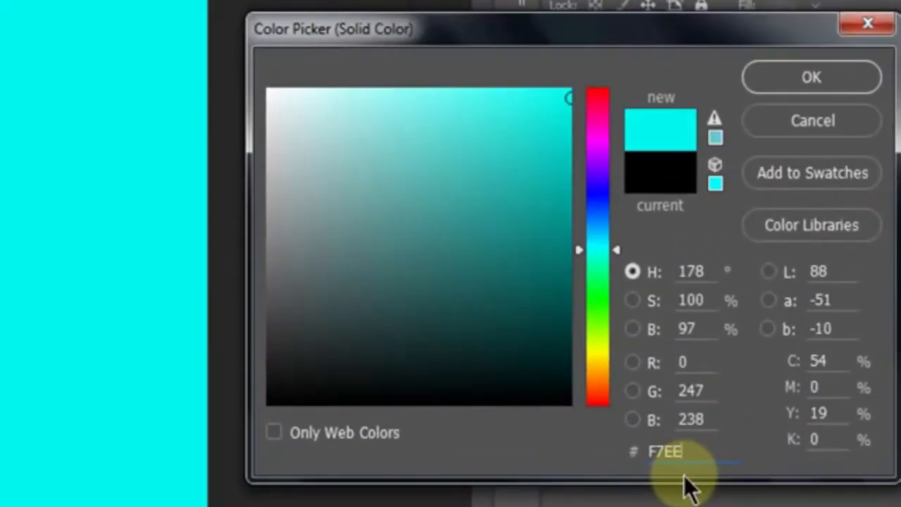
{"action": "type", "text": "B"}
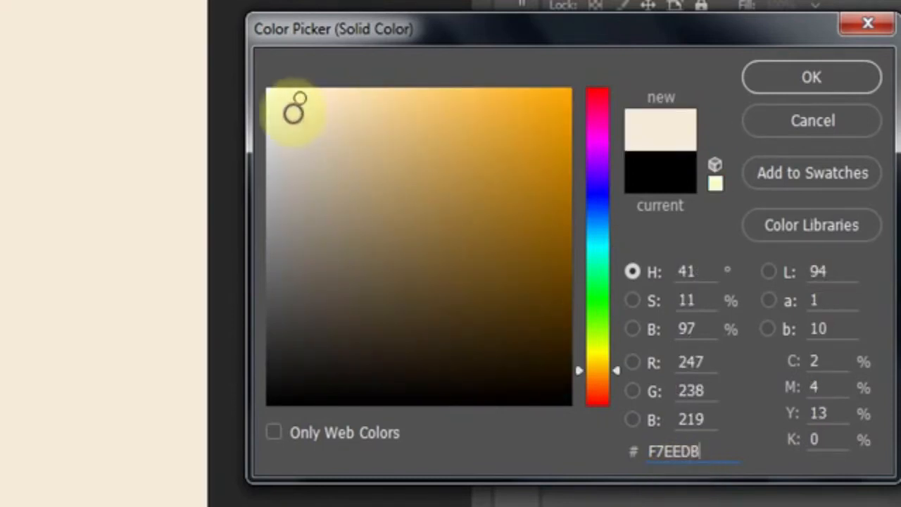
{"action": "left_click", "coordinate": [812, 85]}
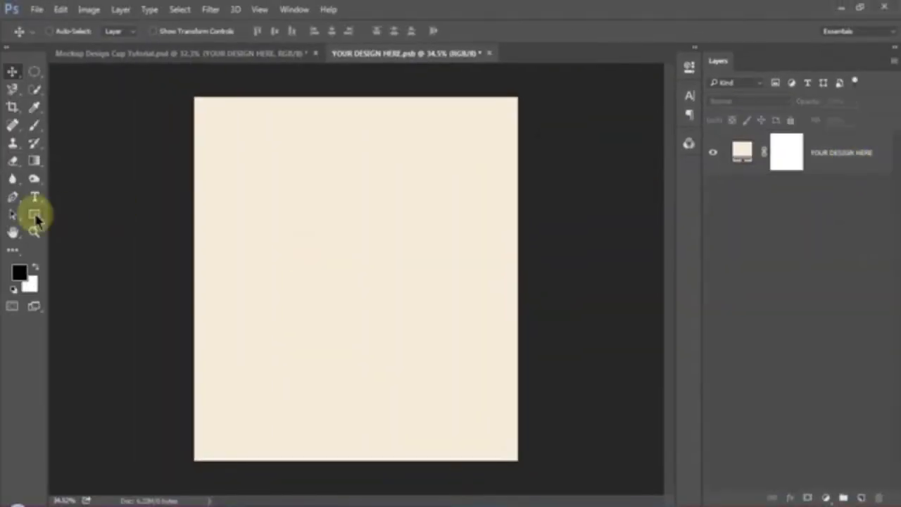
Step: Draw a full-width rectangle band across the middle of the canvas and fill it with orange FAAF16
{"action": "left_click", "coordinate": [35, 217]}
{"action": "left_click_drag", "start_coordinate": [190, 204], "coordinate": [526, 342]}
{"action": "left_click", "coordinate": [653, 62]}
{"action": "double_click", "coordinate": [739, 153]}
{"action": "type", "text": "FAAF16"}
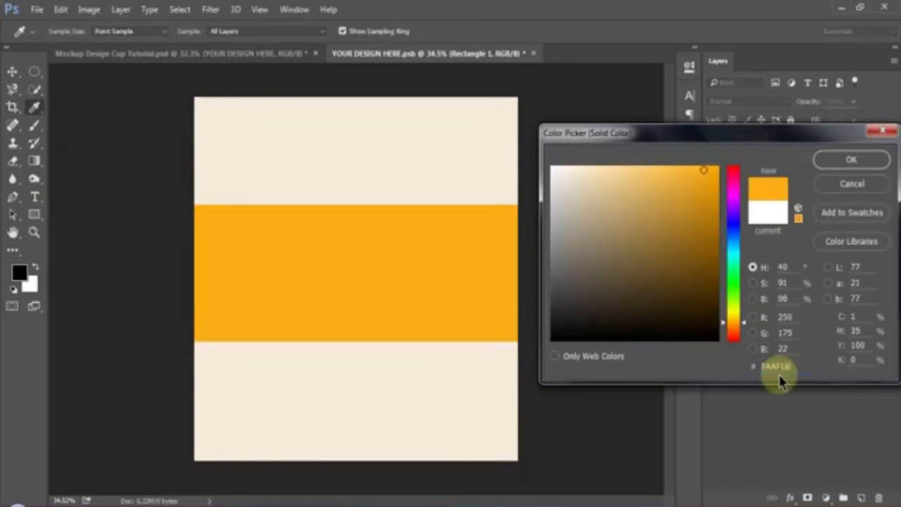
{"action": "key", "text": "Return"}
{"action": "key", "text": "v"}
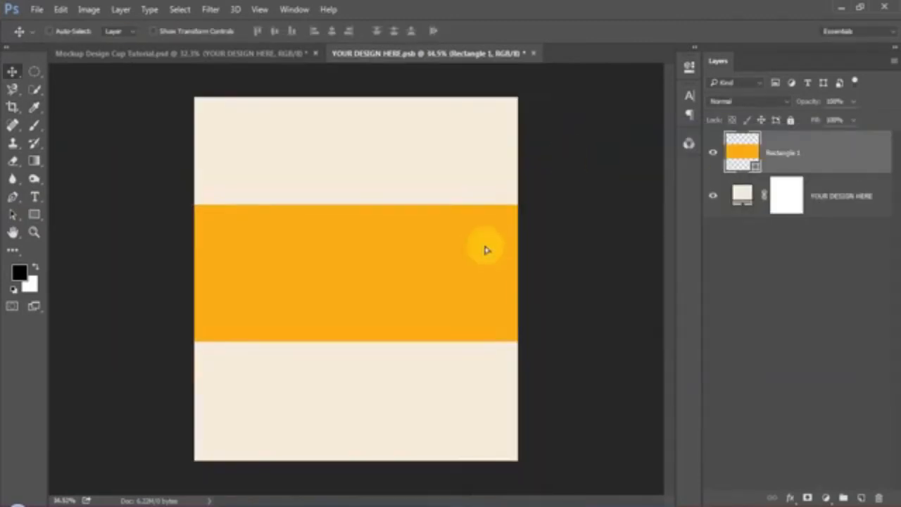
Step: Place Photoshop_1000.png into the design, scale it to about 24%, and position it on the right part of the orange band
{"action": "scroll", "coordinate": [485, 250], "scroll_direction": "up", "scroll_amount": 3}
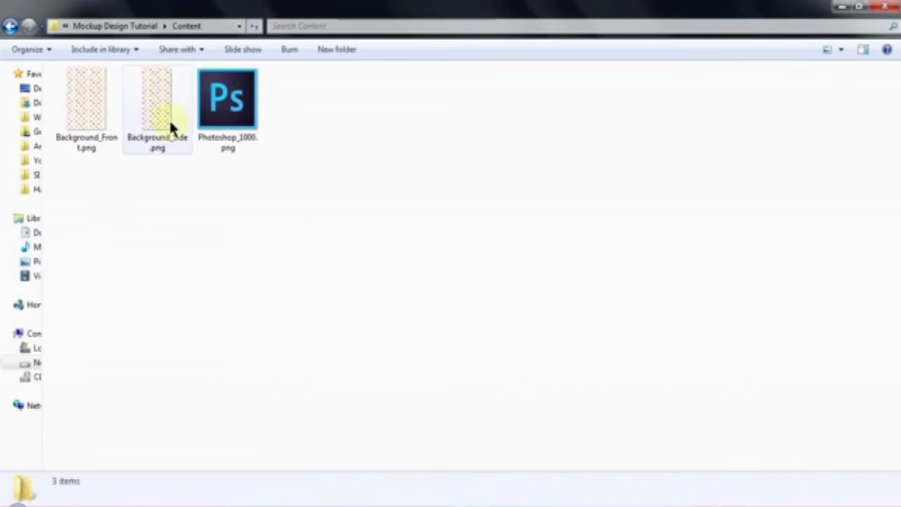
{"action": "left_click_drag", "start_coordinate": [227, 112], "coordinate": [468, 497]}
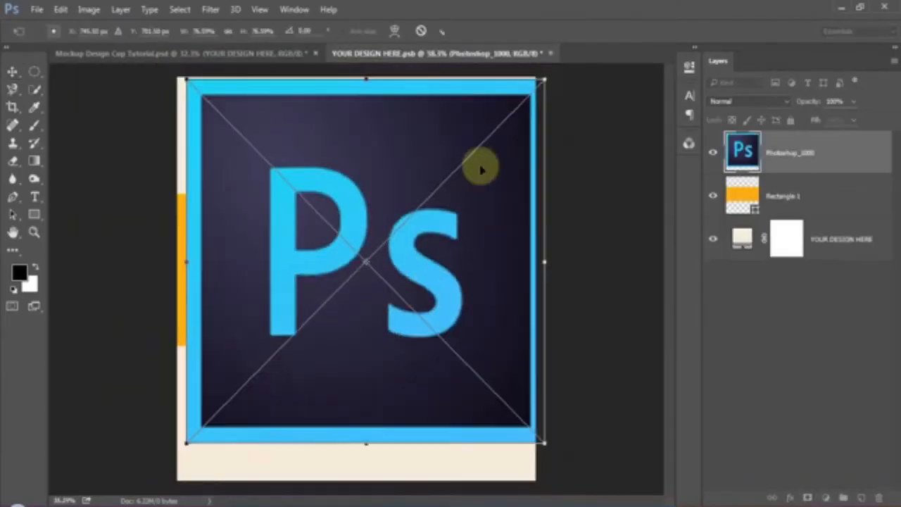
{"action": "left_click_drag", "start_coordinate": [478, 165], "coordinate": [432, 191]}
{"action": "left_click_drag", "start_coordinate": [392, 254], "coordinate": [467, 262]}
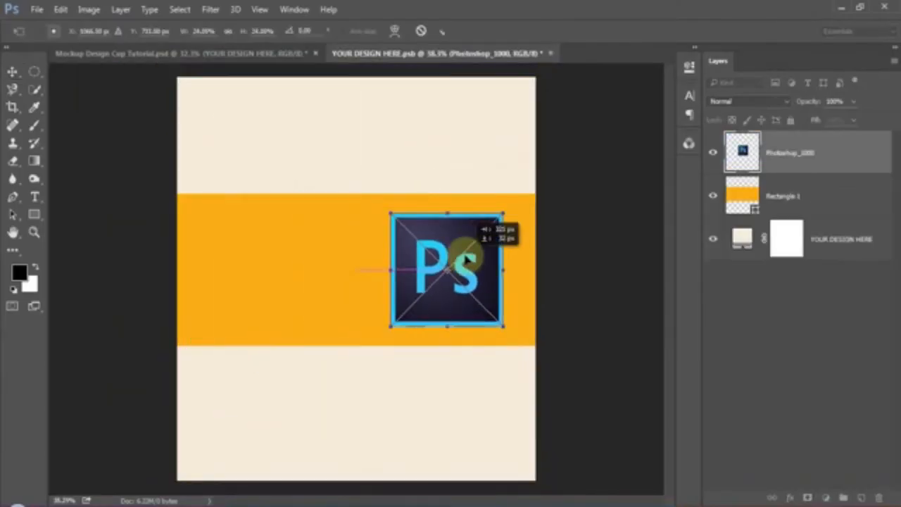
{"action": "key", "text": "Return"}
Step: Add the text "How to" beside the logo on the orange band, at 68 px in dark maroon
{"action": "scroll", "coordinate": [466, 261], "scroll_direction": "up", "scroll_amount": 2}
{"action": "key", "text": "t"}
{"action": "left_click", "coordinate": [294, 230]}
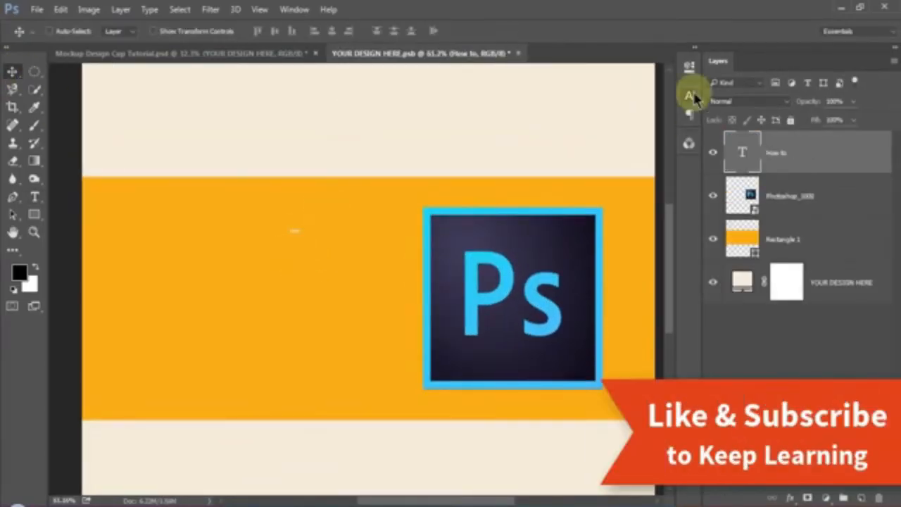
{"action": "left_click", "coordinate": [690, 95]}
{"action": "left_click_drag", "start_coordinate": [327, 224], "coordinate": [383, 278]}
{"action": "left_click", "coordinate": [647, 179]}
{"action": "left_click", "coordinate": [717, 312]}
{"action": "key", "text": "Return"}
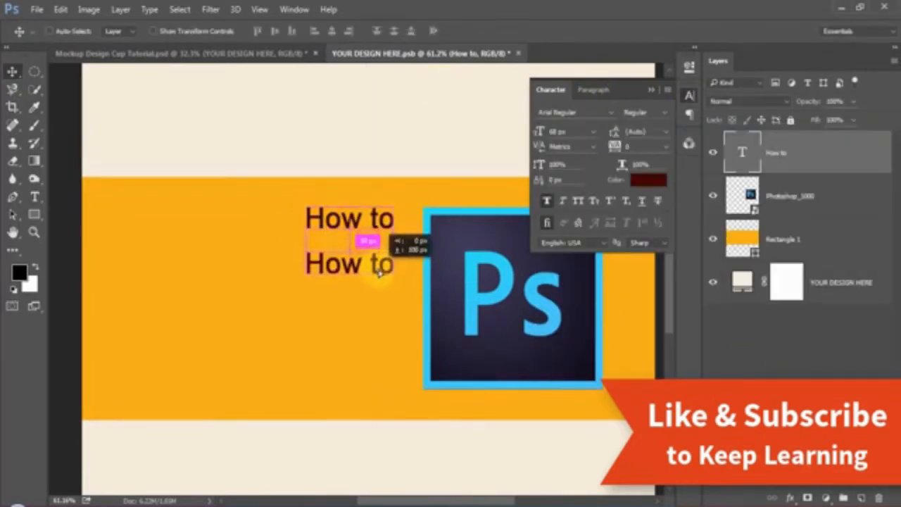
Step: Duplicate the "How to" text directly below it and change the copy to "Design"
{"action": "double_click", "coordinate": [373, 262]}
{"action": "type", "text": "Design"}
{"action": "key", "text": "ctrl+Return"}
Step: Right-align the "How to" and "Design" text layers and move both close to the logo's left edge
{"action": "left_click", "coordinate": [350, 232], "text": "ctrl"}
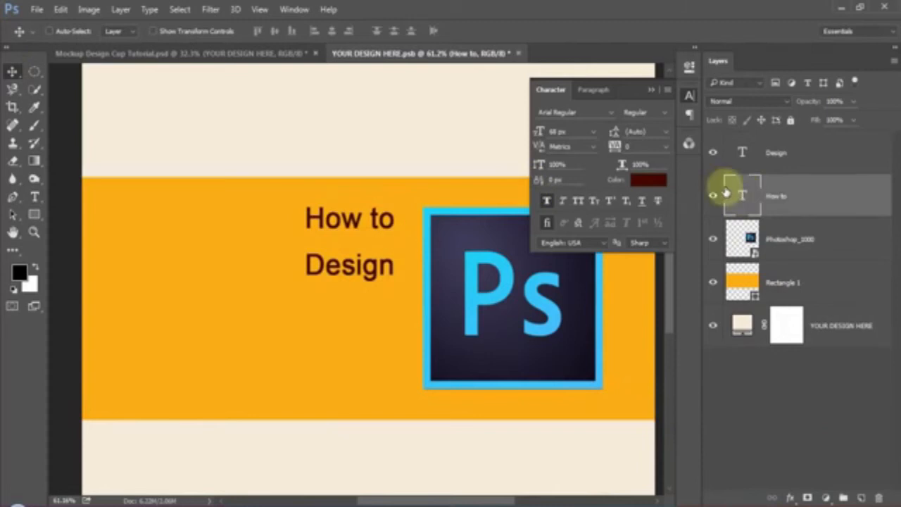
{"action": "double_click", "coordinate": [742, 196]}
{"action": "left_click", "coordinate": [421, 31]}
{"action": "double_click", "coordinate": [741, 153]}
{"action": "left_click", "coordinate": [420, 31]}
{"action": "left_click", "coordinate": [12, 71]}
{"action": "left_click", "coordinate": [316, 220], "text": "ctrl"}
{"action": "left_click_drag", "start_coordinate": [318, 273], "coordinate": [375, 272], "text": "ctrl+shift"}
Step: Set the "Design" text to the Times font at 160 px
{"action": "left_click_drag", "start_coordinate": [582, 115], "coordinate": [533, 115]}
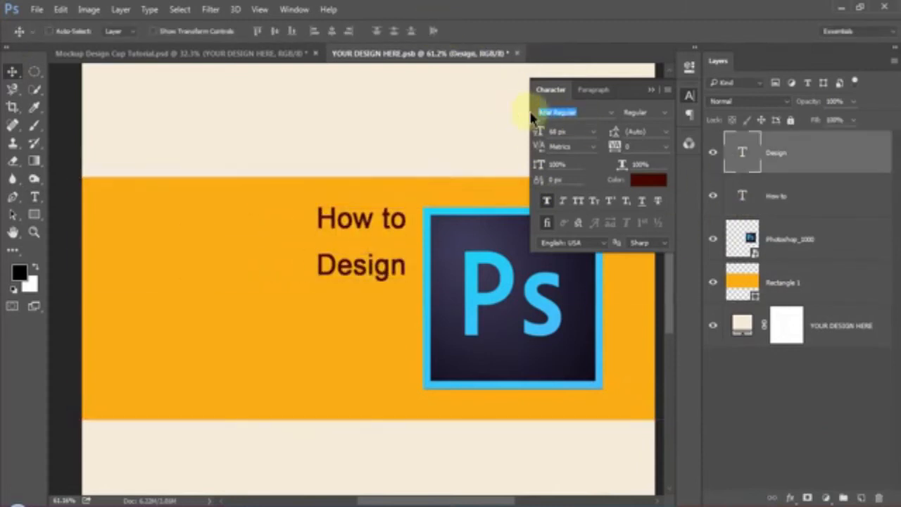
{"action": "type", "text": "times"}
{"action": "left_click", "coordinate": [584, 134]}
{"action": "type", "text": "160"}
{"action": "key", "text": "Return"}
Step: Duplicate the "Design" text below itself and change the copy to "Mockup"
{"action": "left_click_drag", "start_coordinate": [376, 263], "coordinate": [384, 337]}
{"action": "double_click", "coordinate": [355, 340]}
{"action": "type", "text": "Mockup"}
{"action": "key", "text": "ctrl+Return"}
Step: Duplicate the "How to" text below "Mockup" as the line "IN", and save the smart object
{"action": "scroll", "coordinate": [392, 302], "scroll_direction": "down", "scroll_amount": 1}
{"action": "scroll", "coordinate": [387, 303], "scroll_direction": "down", "scroll_amount": 1}
{"action": "left_click_drag", "start_coordinate": [379, 242], "coordinate": [379, 379], "text": "ctrl+alt"}
{"action": "left_click_drag", "start_coordinate": [378, 378], "coordinate": [378, 384]}
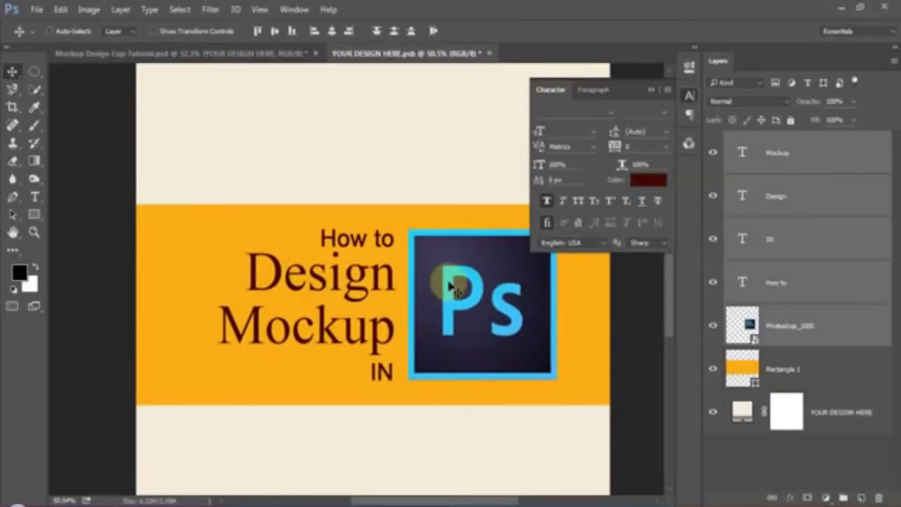
{"action": "left_click", "coordinate": [795, 239]}
{"action": "scroll", "coordinate": [412, 268], "scroll_direction": "down", "scroll_amount": 3}
{"action": "key", "text": "ctrl+s"}
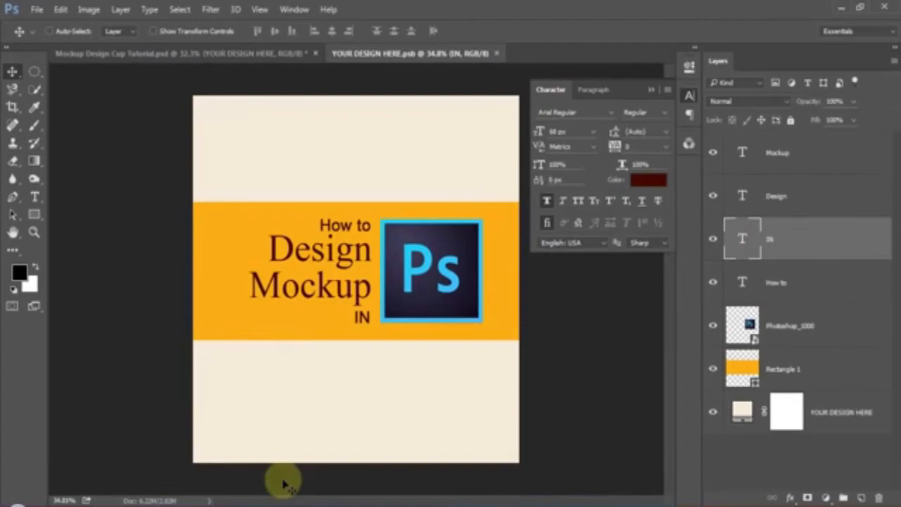
Step: Place Background_Front.png so it covers the canvas and move its layer between Rectangle 1 and the cream fill
{"action": "mouse_move", "coordinate": [206, 504]}
{"action": "left_click", "coordinate": [276, 451]}
{"action": "left_click_drag", "start_coordinate": [93, 92], "coordinate": [435, 363]}
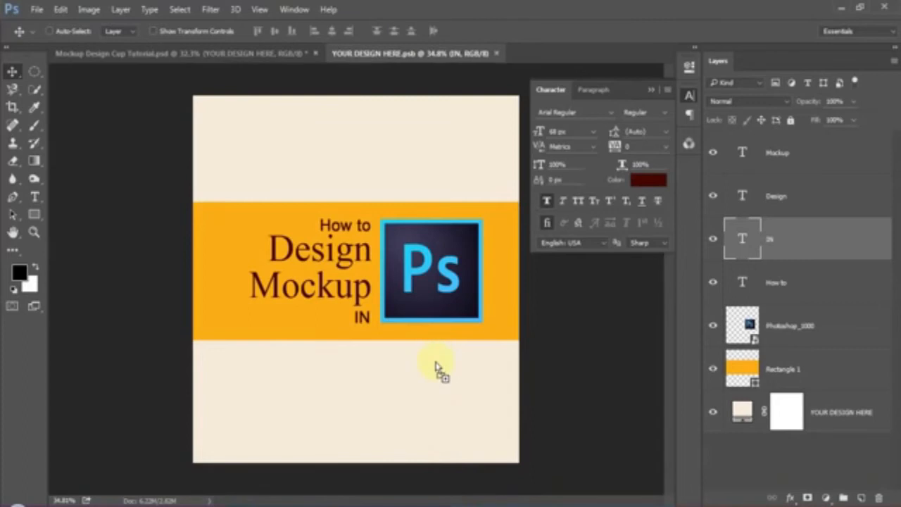
{"action": "scroll", "coordinate": [391, 254], "scroll_direction": "down", "scroll_amount": 3}
{"action": "left_click_drag", "start_coordinate": [442, 142], "coordinate": [502, 93]}
{"action": "key", "text": "Return"}
{"action": "left_click_drag", "start_coordinate": [780, 237], "coordinate": [794, 424]}
{"action": "key", "text": "ctrl+0"}
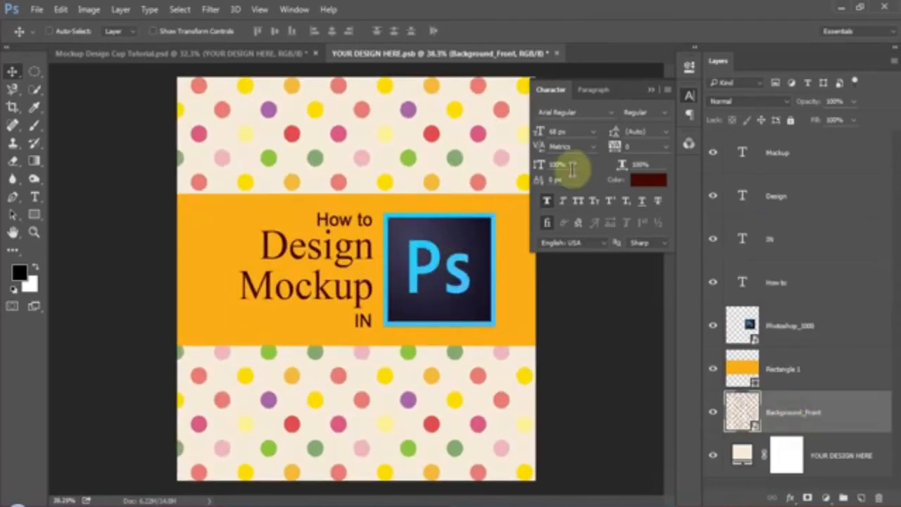
Step: Save the YOUR DESIGN HERE smart object and return to the Mockup Design Cup Tutorial document
{"action": "left_click", "coordinate": [689, 96]}
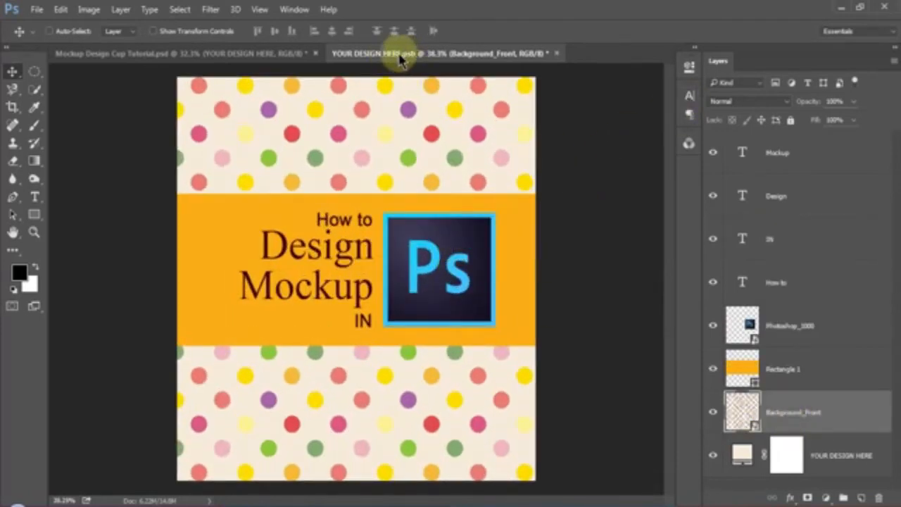
{"action": "left_click", "coordinate": [38, 11]}
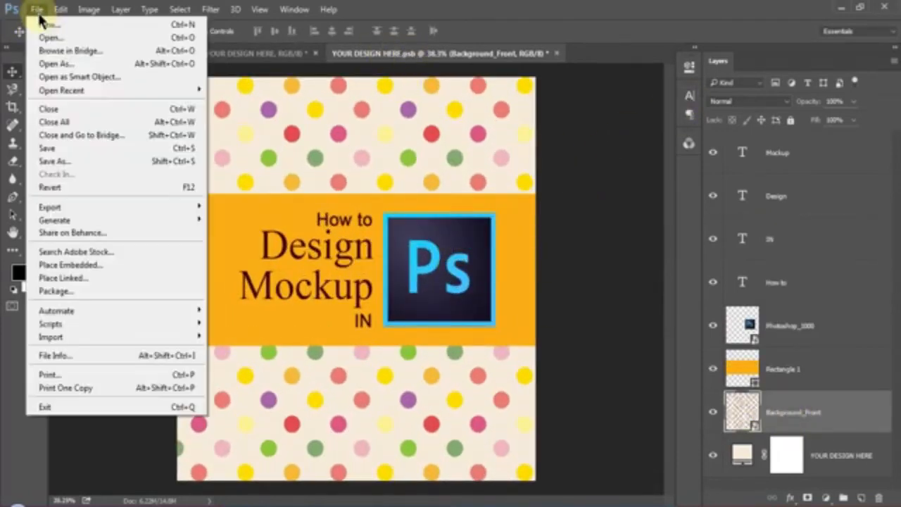
{"action": "left_click", "coordinate": [48, 147]}
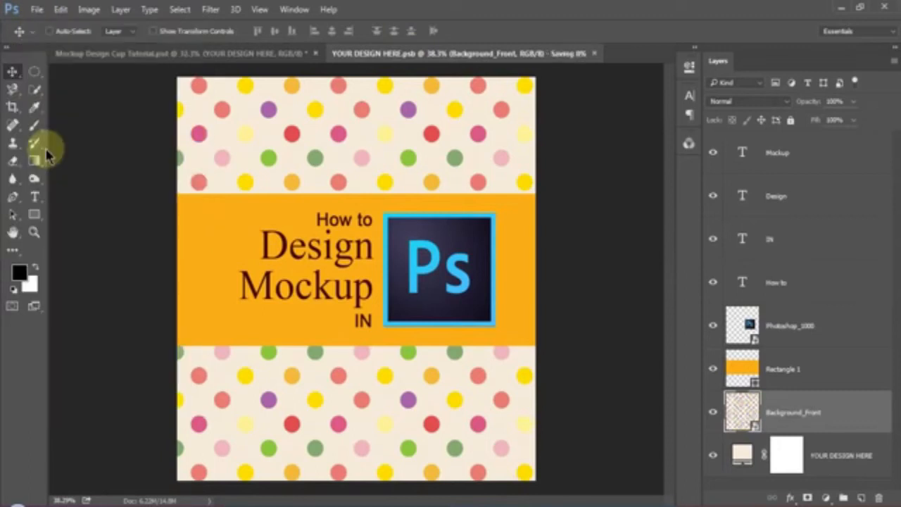
{"action": "left_click", "coordinate": [251, 55]}
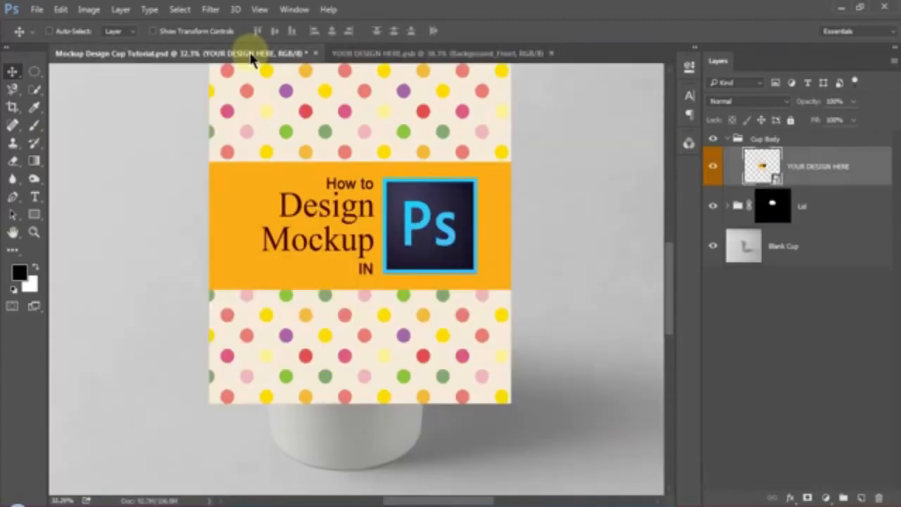
Step: Move the YOUR DESIGN HERE layer down so the artwork covers the cup body below the lid
{"action": "scroll", "coordinate": [392, 160], "scroll_direction": "down", "scroll_amount": 2}
{"action": "left_click_drag", "start_coordinate": [433, 169], "coordinate": [400, 279]}
{"action": "scroll", "coordinate": [373, 246], "scroll_direction": "up", "scroll_amount": 2}
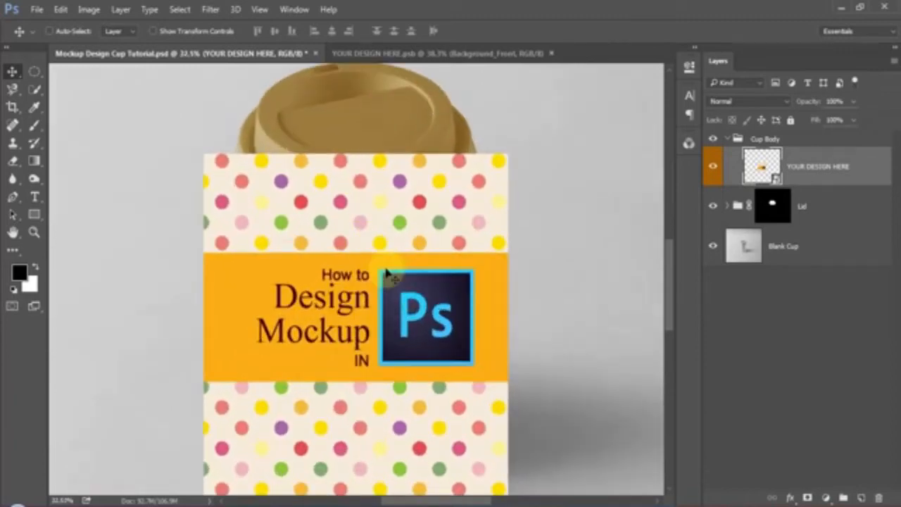
{"action": "left_click_drag", "start_coordinate": [382, 244], "coordinate": [382, 247]}
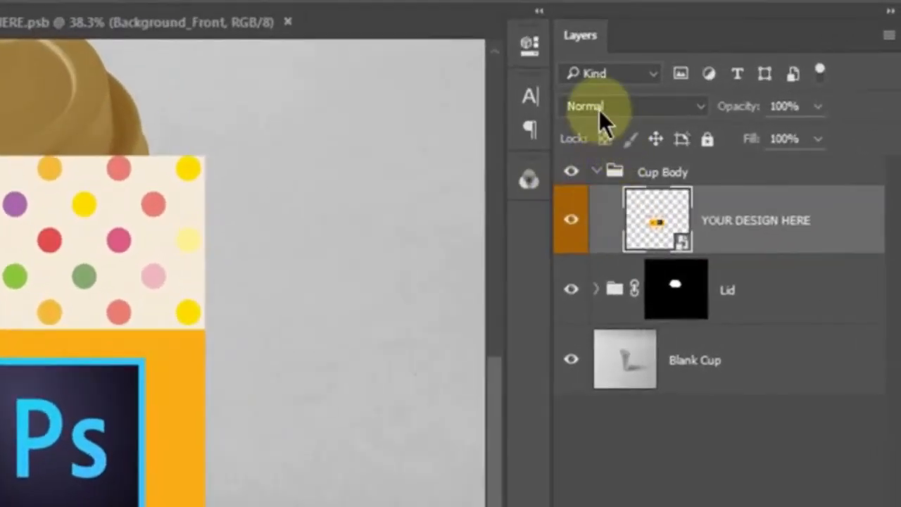
Step: Set the YOUR DESIGN HERE layer's blend mode to Linear Burn and its fill to 75%
{"action": "left_click", "coordinate": [728, 102]}
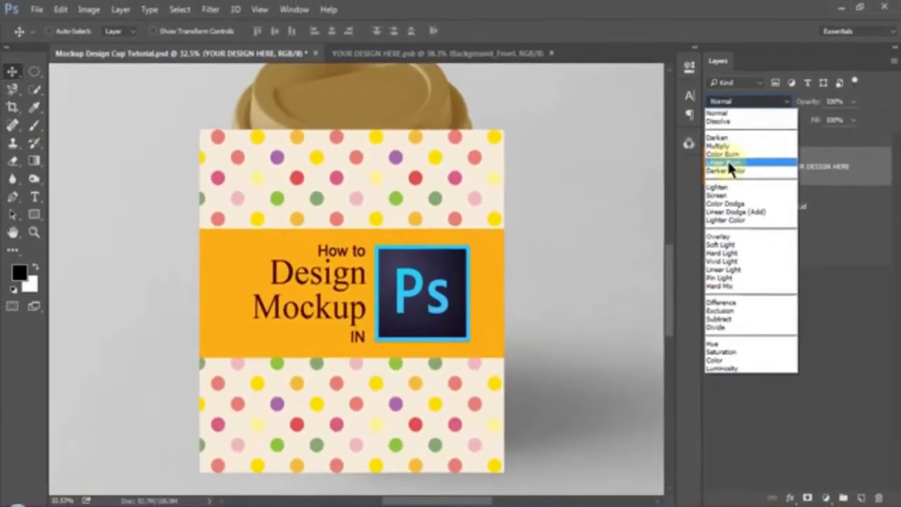
{"action": "left_click", "coordinate": [589, 213]}
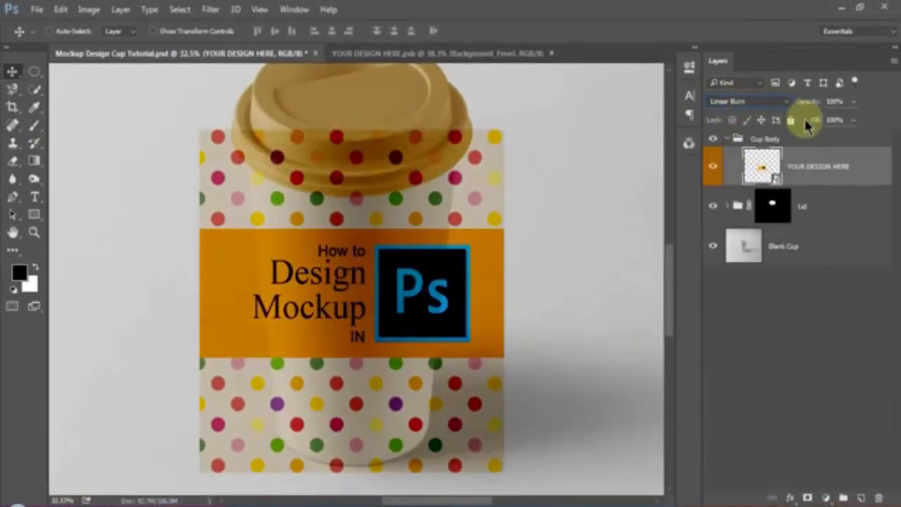
{"action": "left_click_drag", "start_coordinate": [816, 125], "coordinate": [797, 127]}
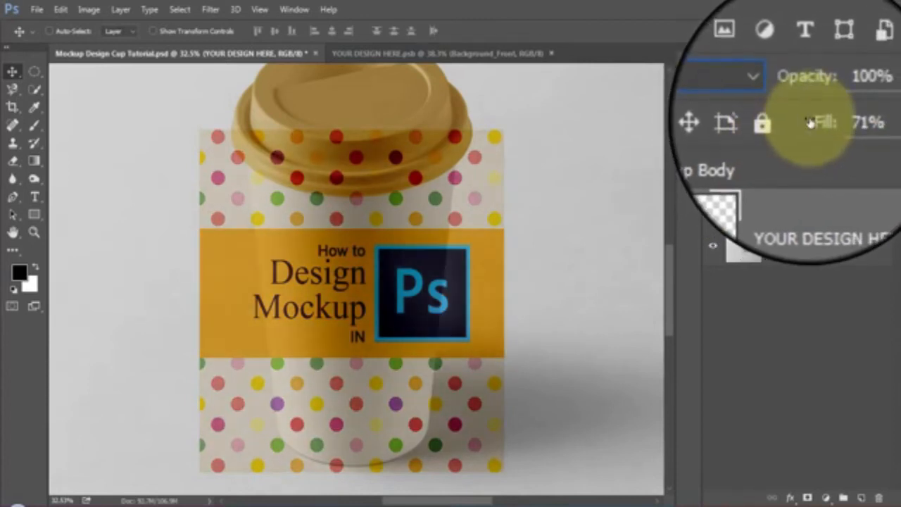
{"action": "type", "text": "75"}
{"action": "key", "text": "Return"}
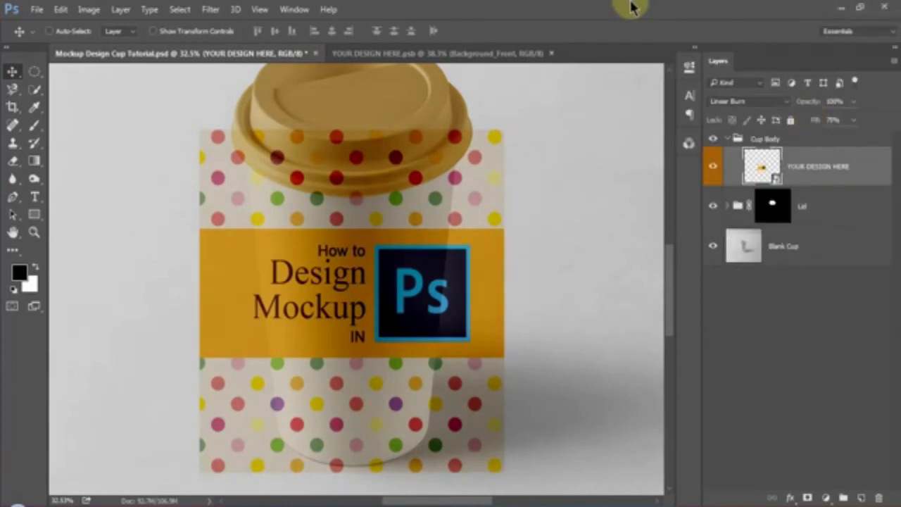
Step: Start a custom warp on the YOUR DESIGN HERE layer and pull its two lower corners in to the cup's base
{"action": "scroll", "coordinate": [426, 180], "scroll_direction": "up", "scroll_amount": 2}
{"action": "left_click_drag", "start_coordinate": [420, 225], "coordinate": [433, 184]}
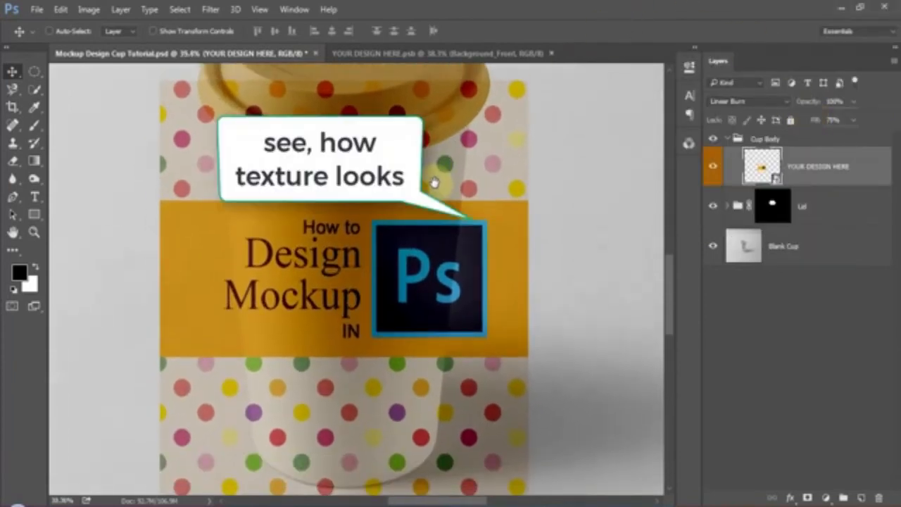
{"action": "scroll", "coordinate": [422, 202], "scroll_direction": "up", "scroll_amount": 7}
{"action": "scroll", "coordinate": [484, 192], "scroll_direction": "up", "scroll_amount": 2}
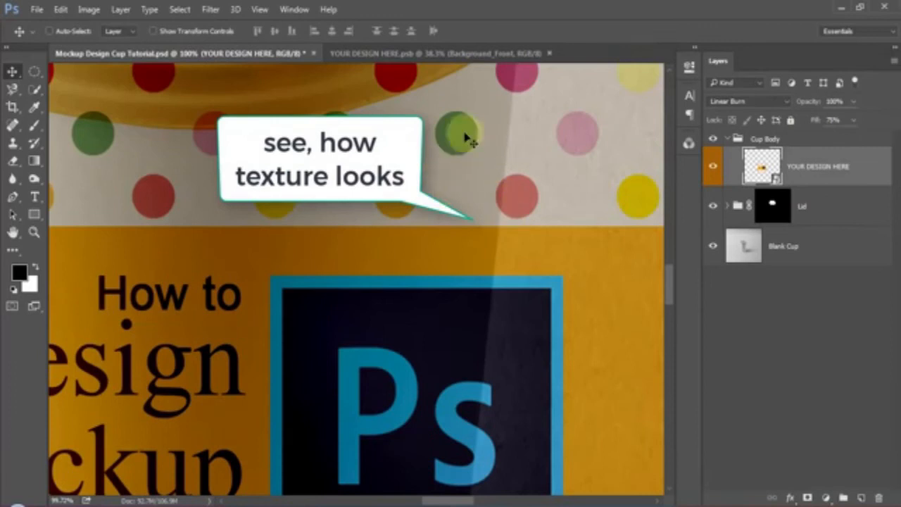
{"action": "scroll", "coordinate": [452, 175], "scroll_direction": "down", "scroll_amount": 6}
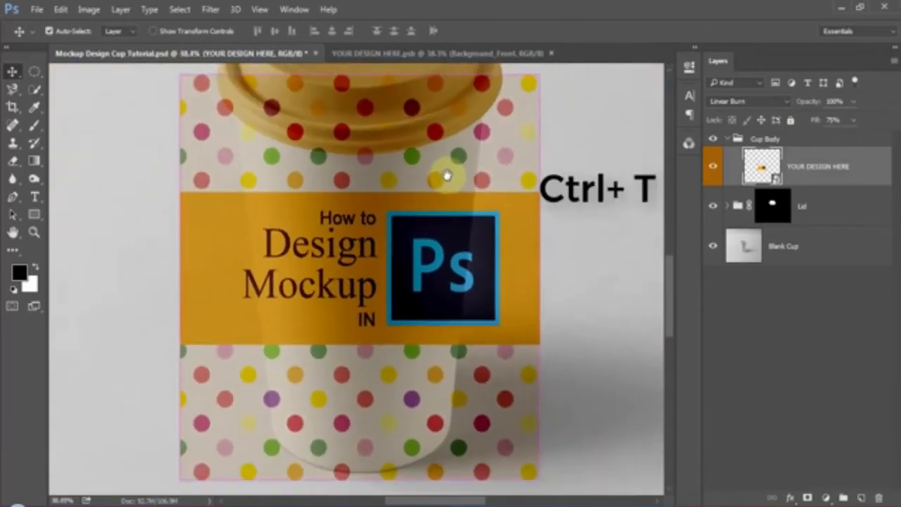
{"action": "key", "text": "ctrl+t"}
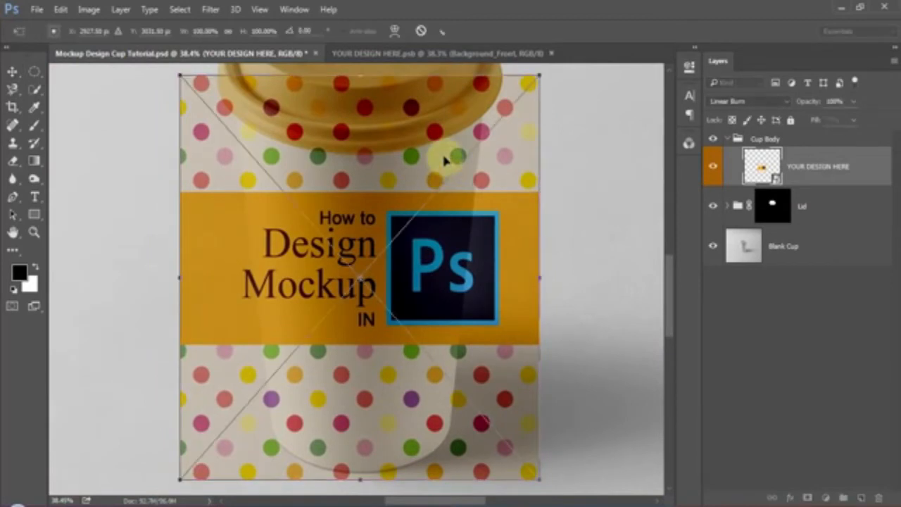
{"action": "right_click", "coordinate": [444, 161]}
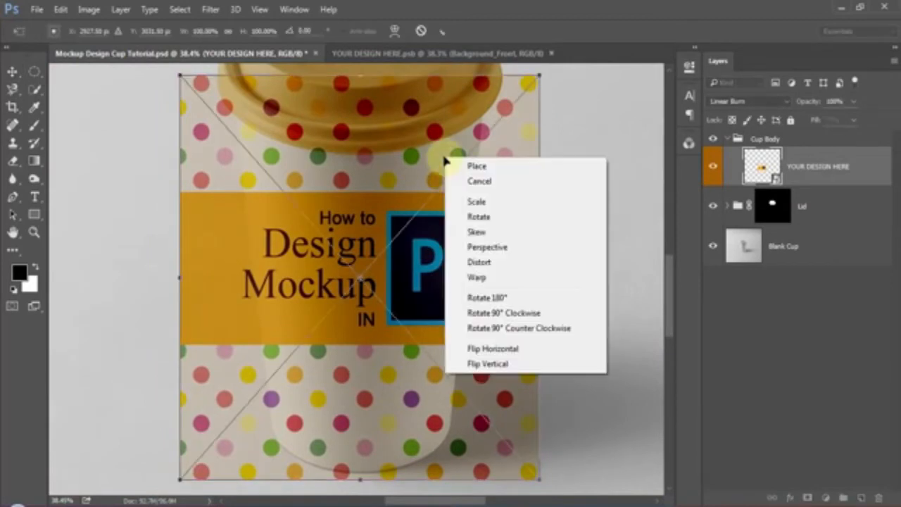
{"action": "left_click", "coordinate": [481, 280]}
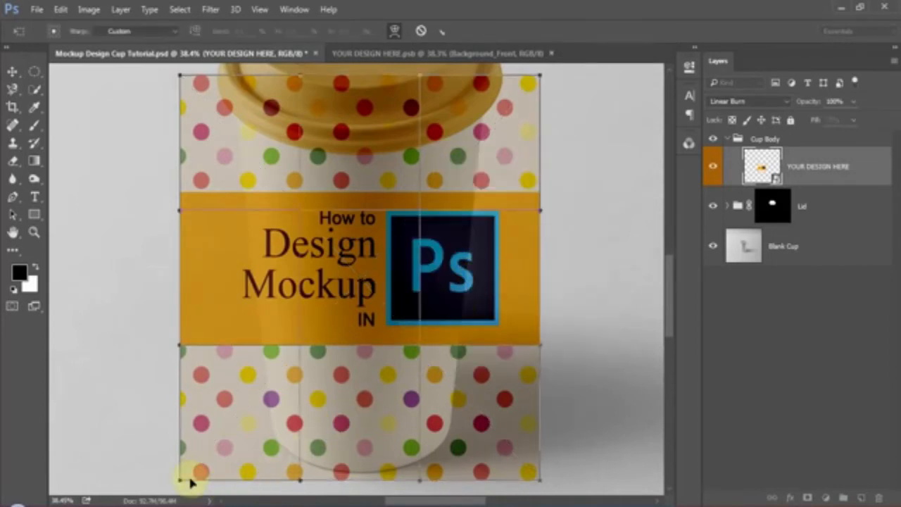
{"action": "left_click_drag", "start_coordinate": [179, 484], "coordinate": [265, 439]}
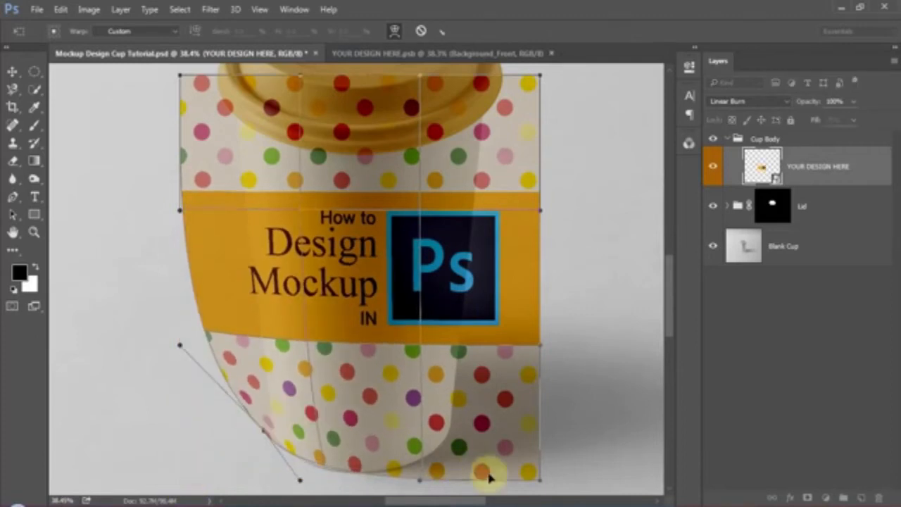
{"action": "left_click_drag", "start_coordinate": [541, 484], "coordinate": [459, 436]}
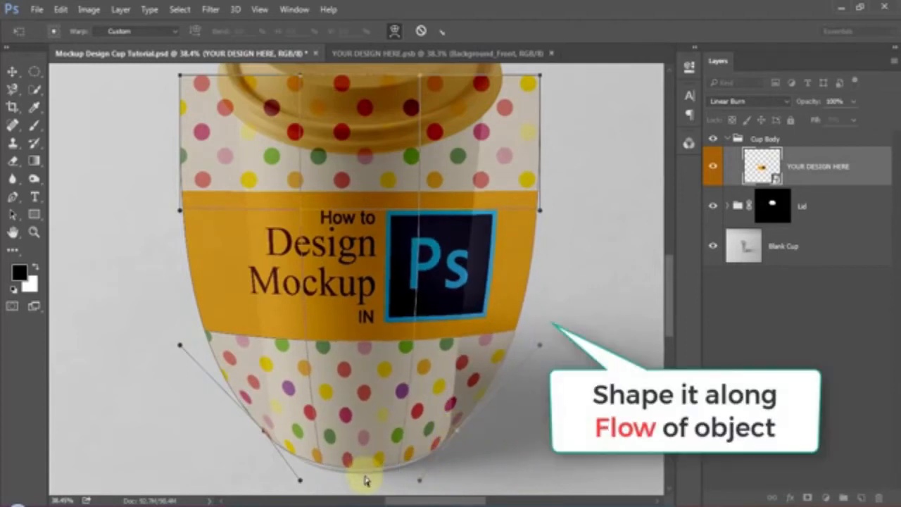
Step: Pull the warp's upper corners in to the lid's sides and bend the design's top edge along the curve of the lid rim
{"action": "scroll", "coordinate": [316, 267], "scroll_direction": "up", "scroll_amount": 2}
{"action": "left_click_drag", "start_coordinate": [178, 93], "coordinate": [227, 114]}
{"action": "left_click_drag", "start_coordinate": [538, 94], "coordinate": [483, 120]}
{"action": "left_click_drag", "start_coordinate": [366, 104], "coordinate": [361, 163]}
{"action": "left_click_drag", "start_coordinate": [406, 190], "coordinate": [500, 177]}
{"action": "left_click_drag", "start_coordinate": [290, 160], "coordinate": [236, 190]}
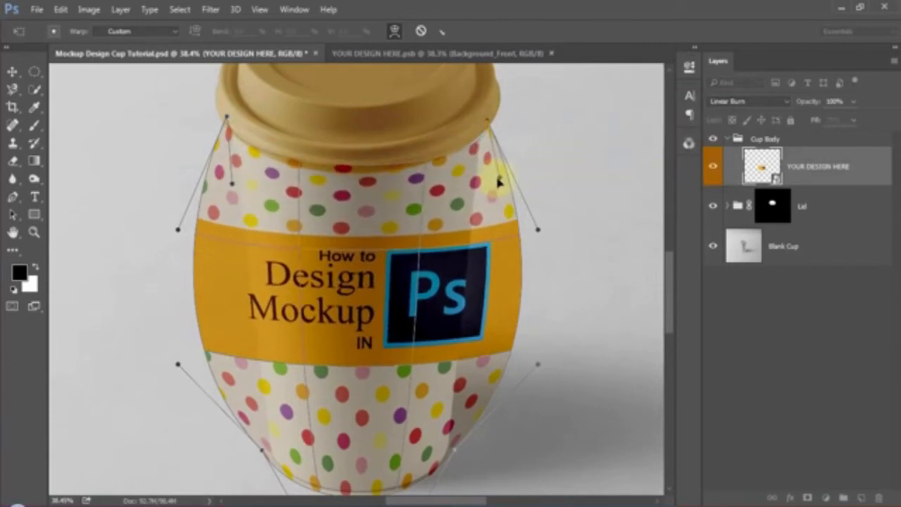
{"action": "left_click_drag", "start_coordinate": [499, 177], "coordinate": [481, 191]}
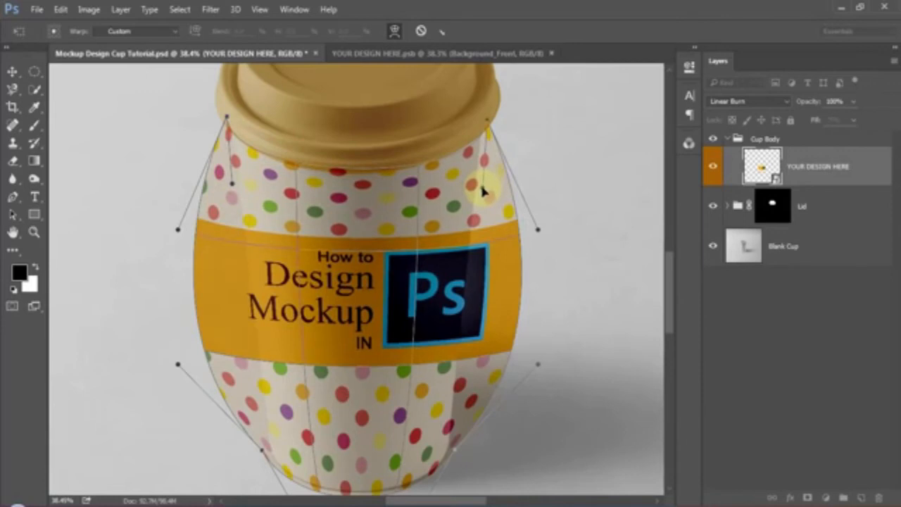
{"action": "left_click_drag", "start_coordinate": [486, 120], "coordinate": [488, 98]}
{"action": "left_click_drag", "start_coordinate": [226, 120], "coordinate": [225, 102]}
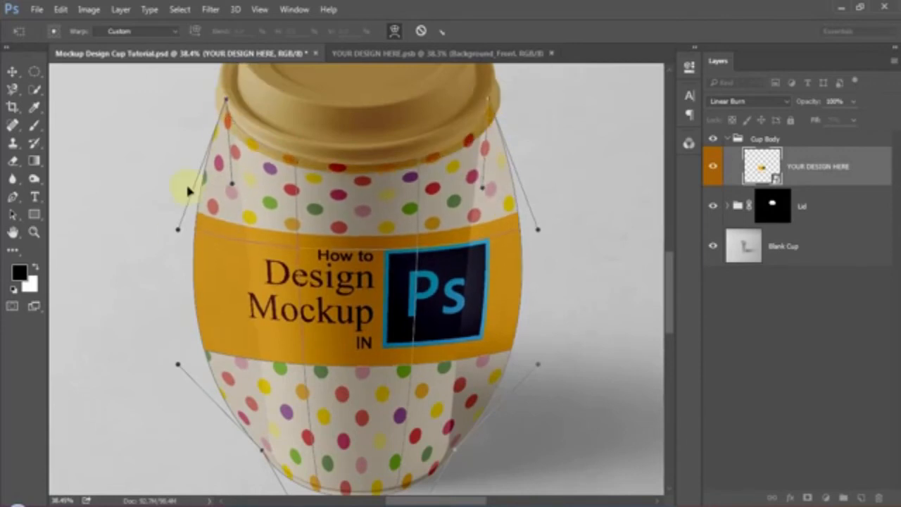
Step: Pull the warp's side handles inward so the design follows the cup's tapered sides, and reshape its curve along the base
{"action": "left_click_drag", "start_coordinate": [177, 229], "coordinate": [245, 239]}
{"action": "left_click_drag", "start_coordinate": [178, 364], "coordinate": [259, 393]}
{"action": "left_click_drag", "start_coordinate": [259, 393], "coordinate": [252, 345]}
{"action": "scroll", "coordinate": [384, 173], "scroll_direction": "down", "scroll_amount": 2}
{"action": "left_click_drag", "start_coordinate": [384, 173], "coordinate": [382, 219]}
{"action": "left_click_drag", "start_coordinate": [306, 460], "coordinate": [278, 449]}
{"action": "left_click_drag", "start_coordinate": [405, 461], "coordinate": [432, 459]}
{"action": "left_click_drag", "start_coordinate": [504, 337], "coordinate": [438, 336]}
{"action": "left_click_drag", "start_coordinate": [504, 226], "coordinate": [451, 237]}
{"action": "left_click_drag", "start_coordinate": [438, 336], "coordinate": [442, 342]}
Step: Refine the warp's inner mesh, side handles and upper corners so the orange band and dots wrap evenly around the cup
{"action": "left_click_drag", "start_coordinate": [368, 343], "coordinate": [361, 368]}
{"action": "left_click_drag", "start_coordinate": [273, 362], "coordinate": [273, 345]}
{"action": "left_click_drag", "start_coordinate": [352, 436], "coordinate": [349, 444]}
{"action": "left_click_drag", "start_coordinate": [355, 263], "coordinate": [356, 272]}
{"action": "left_click_drag", "start_coordinate": [385, 367], "coordinate": [392, 370]}
{"action": "left_click_drag", "start_coordinate": [251, 189], "coordinate": [253, 197]}
{"action": "left_click_drag", "start_coordinate": [245, 118], "coordinate": [243, 120]}
{"action": "left_click_drag", "start_coordinate": [442, 342], "coordinate": [446, 343]}
{"action": "left_click_drag", "start_coordinate": [463, 118], "coordinate": [466, 122]}
{"action": "left_click_drag", "start_coordinate": [445, 344], "coordinate": [439, 343]}
{"action": "left_click_drag", "start_coordinate": [270, 341], "coordinate": [268, 343]}
{"action": "left_click_drag", "start_coordinate": [331, 268], "coordinate": [328, 267]}
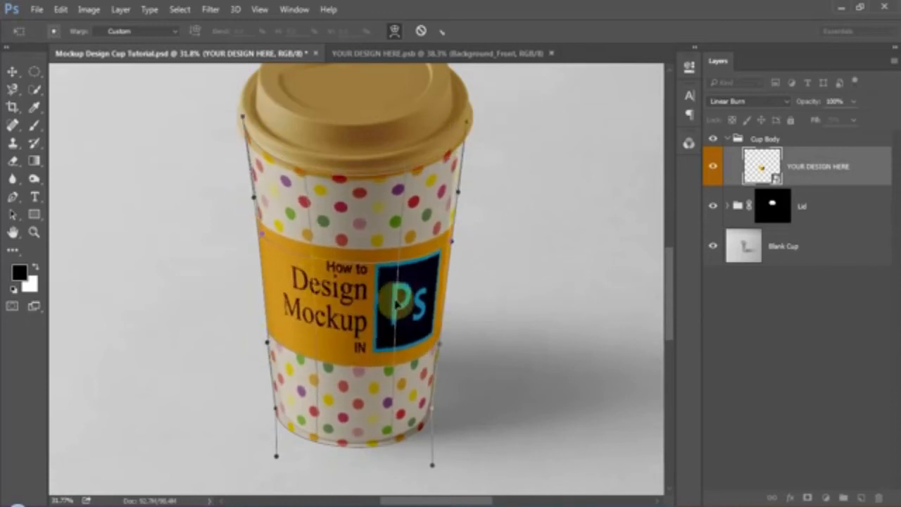
Step: Fine-tune the warp at the cup's base, band and upper corner, and apply the transformation
{"action": "left_click_drag", "start_coordinate": [275, 456], "coordinate": [278, 464]}
{"action": "left_click_drag", "start_coordinate": [432, 408], "coordinate": [434, 401]}
{"action": "left_click_drag", "start_coordinate": [364, 448], "coordinate": [365, 447]}
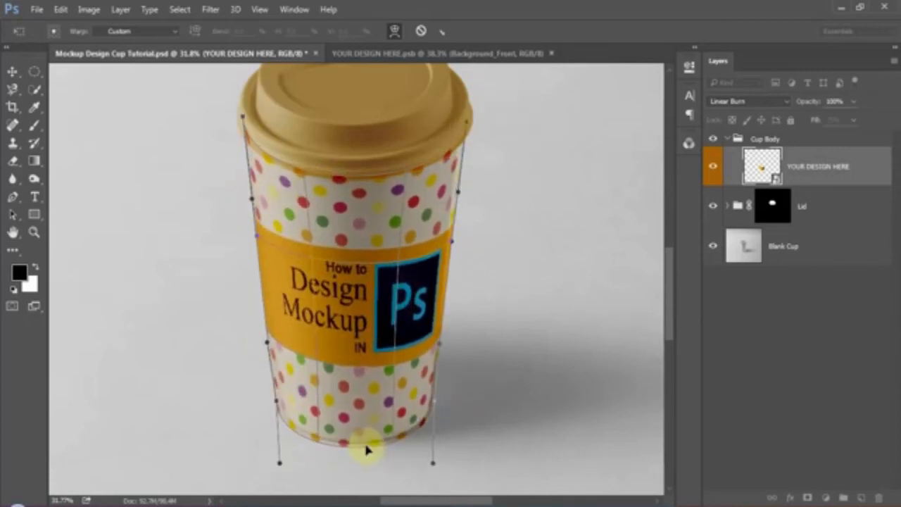
{"action": "left_click_drag", "start_coordinate": [317, 361], "coordinate": [315, 365]}
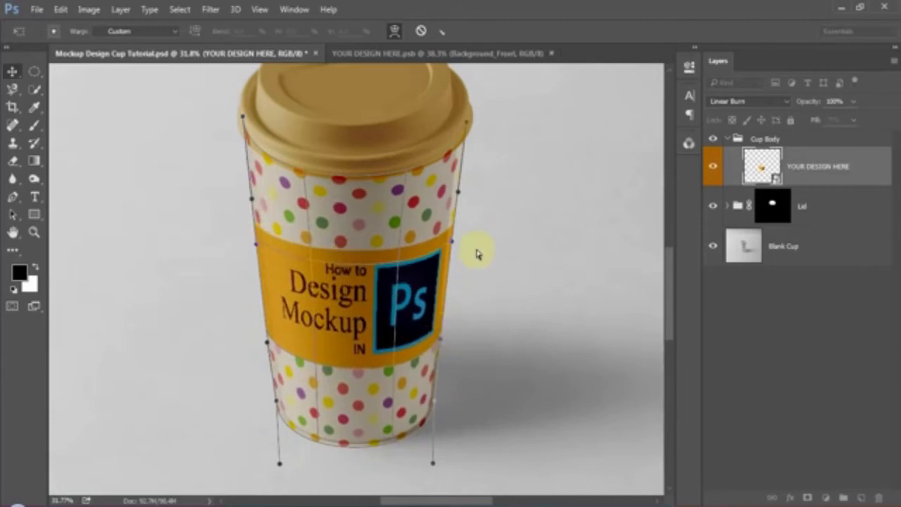
{"action": "key", "text": "Return"}
{"action": "key", "text": "ctrl+t"}
{"action": "left_click_drag", "start_coordinate": [467, 121], "coordinate": [465, 116]}
{"action": "key", "text": "Return"}
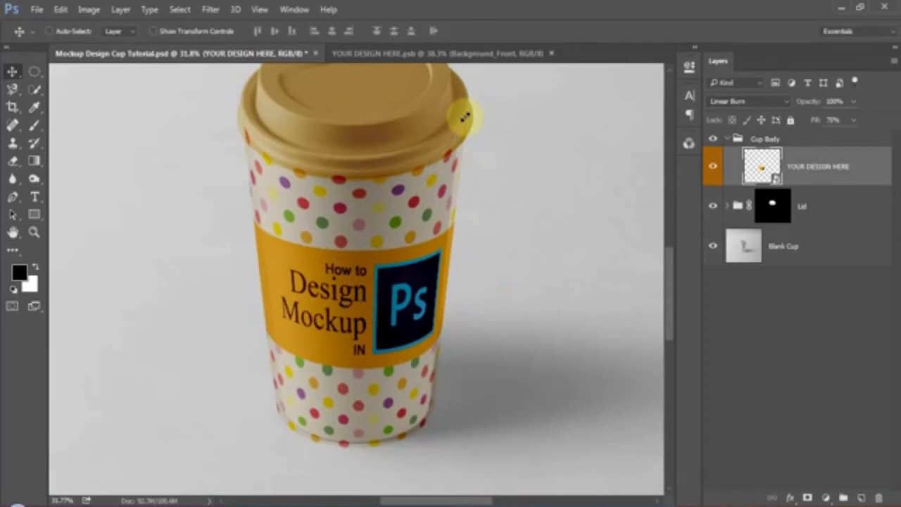
Step: Open the contents of the YOUR DESIGN HERE smart object for editing
{"action": "double_click", "coordinate": [761, 172]}
{"action": "left_click", "coordinate": [781, 370]}
{"action": "left_click", "coordinate": [781, 326]}
{"action": "left_click", "coordinate": [774, 156], "text": "shift"}
{"action": "key", "text": "ctrl+t"}
{"action": "left_click_drag", "start_coordinate": [497, 213], "coordinate": [503, 207]}
{"action": "key", "text": "Escape"}
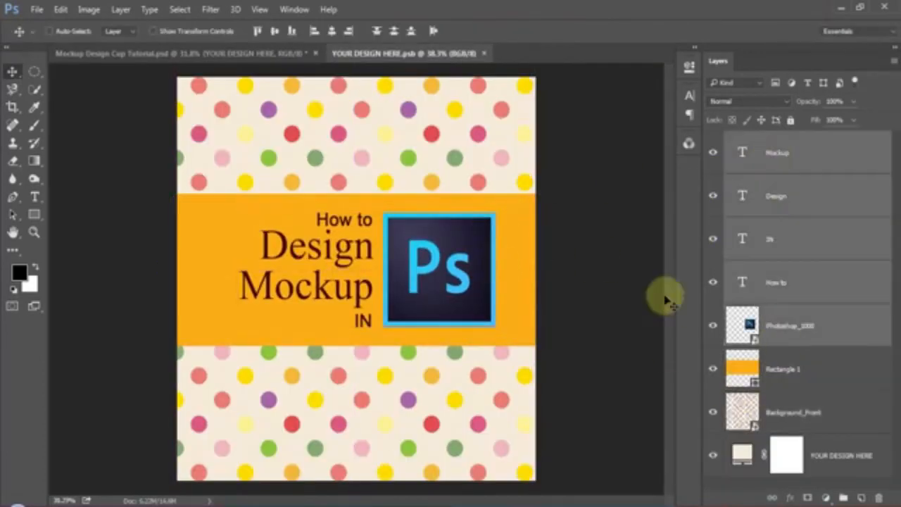
Step: Nudge the Photoshop logo to the right and the How to, IN, Design and Mockup text layers to the left
{"action": "left_click", "coordinate": [784, 325]}
{"action": "key", "text": "shift+Right"}
{"action": "left_click", "coordinate": [777, 282]}
{"action": "left_click", "coordinate": [774, 154], "text": "shift"}
{"action": "key", "text": "shift+Left"}
{"action": "key", "text": "shift+Left"}
Step: Save the edited smart object and return to the Mockup Design Cup Tutorial document
{"action": "key", "text": "ctrl+s"}
{"action": "key", "text": "shift+Left"}
{"action": "left_click", "coordinate": [238, 59]}
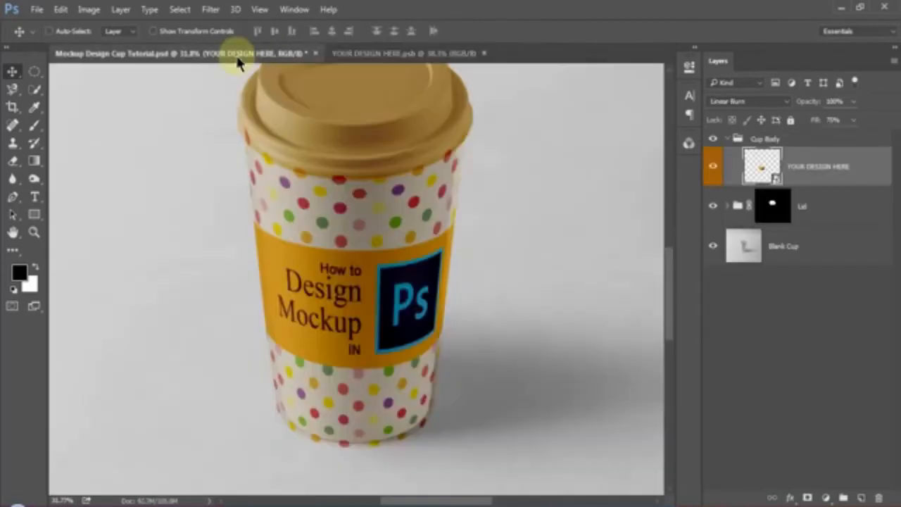
Step: Add a layer mask to the Cup Body group and hide the YOUR DESIGN HERE layer to expose the blank cup
{"action": "left_click", "coordinate": [790, 293]}
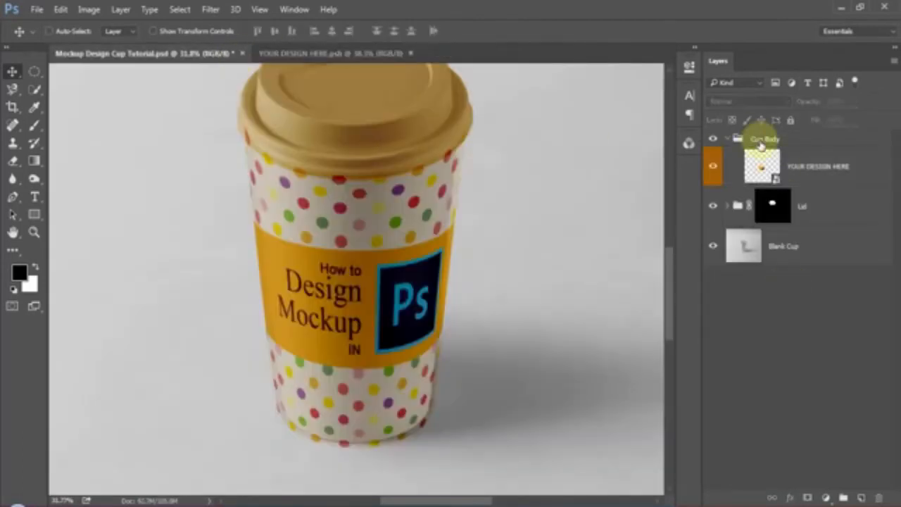
{"action": "left_click", "coordinate": [760, 141]}
{"action": "left_click", "coordinate": [712, 166]}
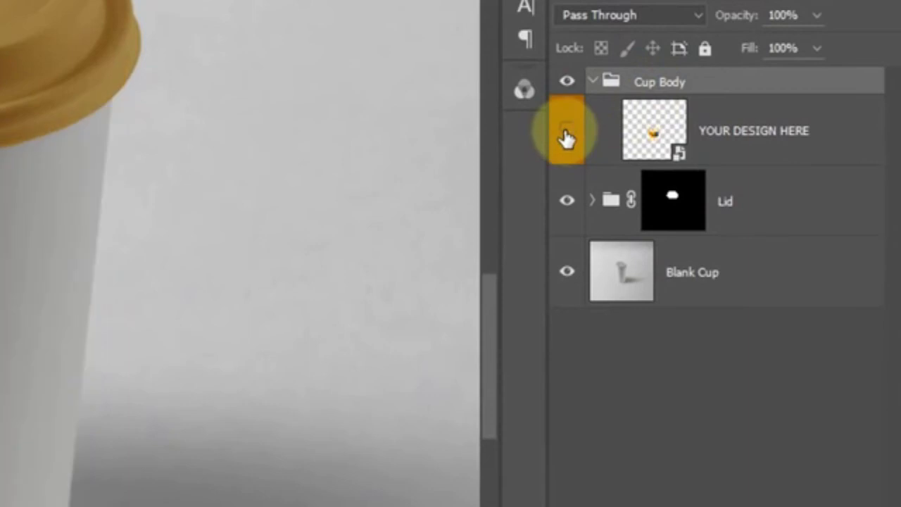
{"action": "scroll", "coordinate": [240, 253], "scroll_direction": "up", "scroll_amount": 1}
{"action": "left_click_drag", "start_coordinate": [28, 204], "coordinate": [31, 174]}
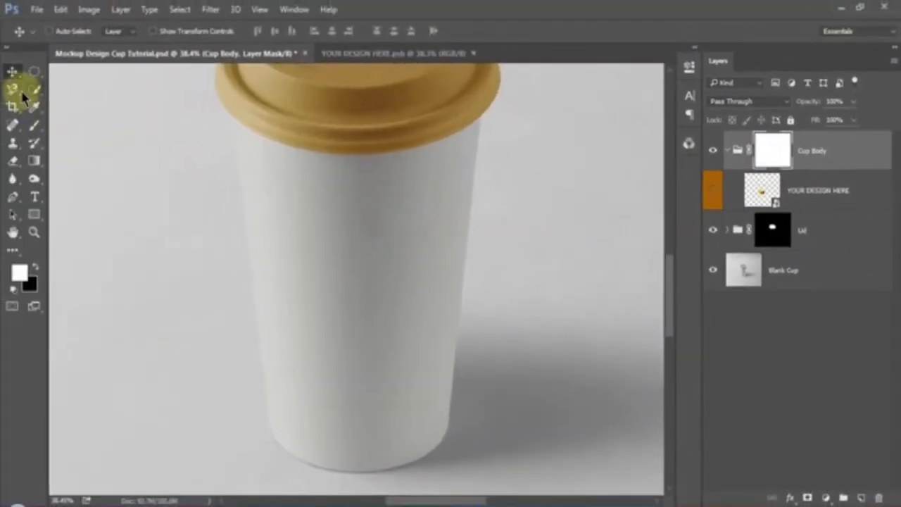
Step: Select the cup body below the lid by tracing its outline with the Magnetic Lasso tool
{"action": "left_click", "coordinate": [12, 88]}
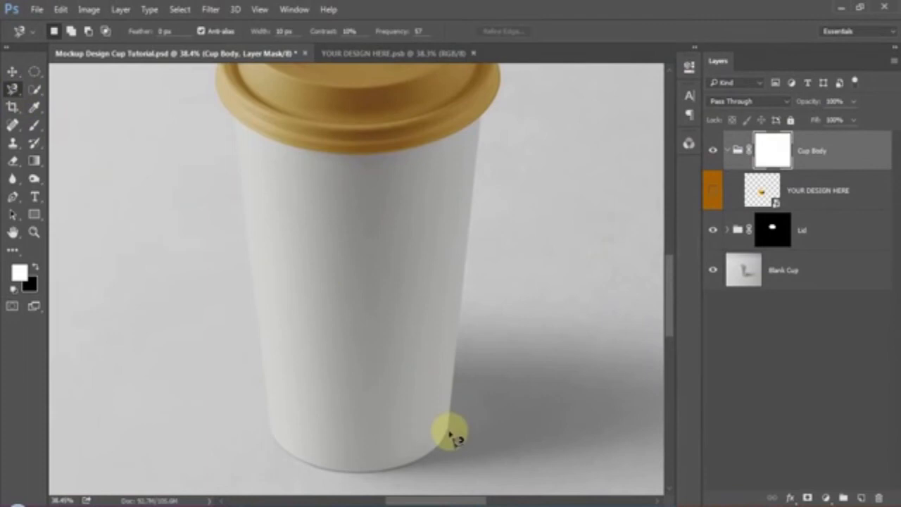
{"action": "left_click", "coordinate": [449, 427]}
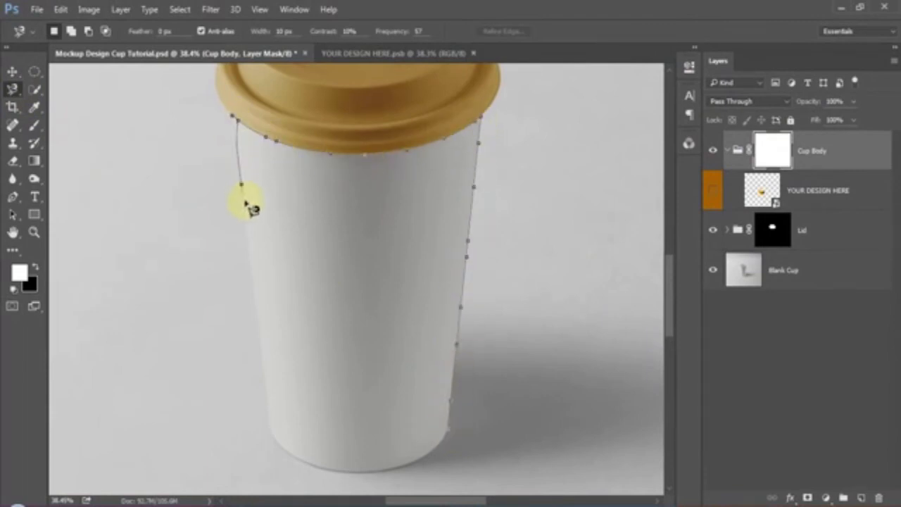
{"action": "left_click", "coordinate": [450, 433]}
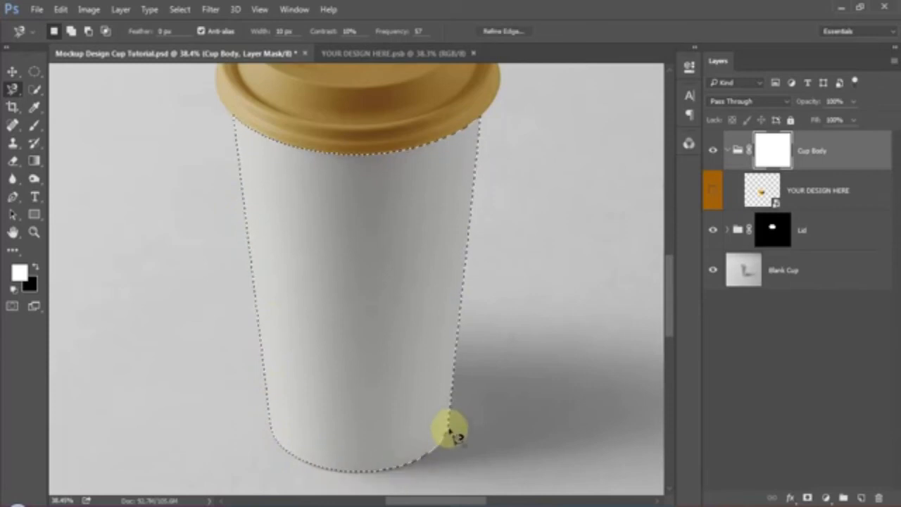
Step: Show the YOUR DESIGN HERE layer and confine it to the cup by filling the selection black on the Cup Body mask and inverting the mask
{"action": "left_click", "coordinate": [712, 193]}
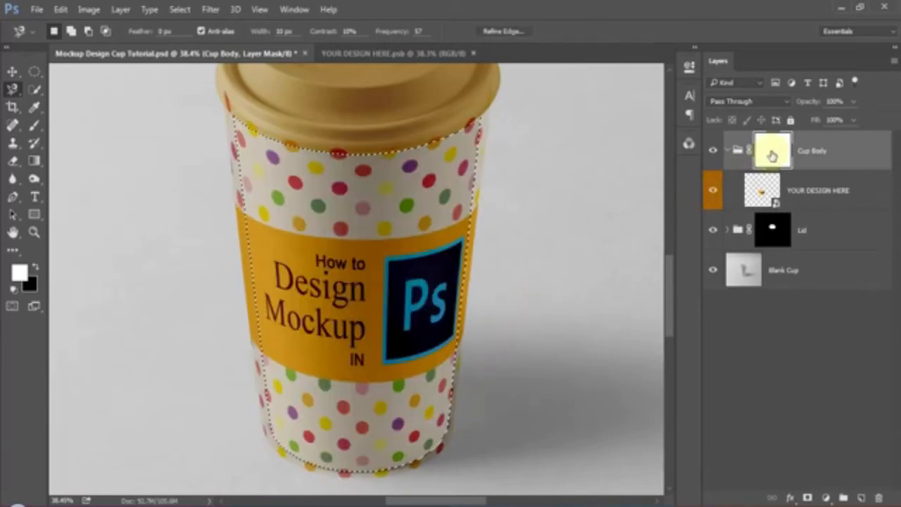
{"action": "key", "text": "ctrl+BackSpace"}
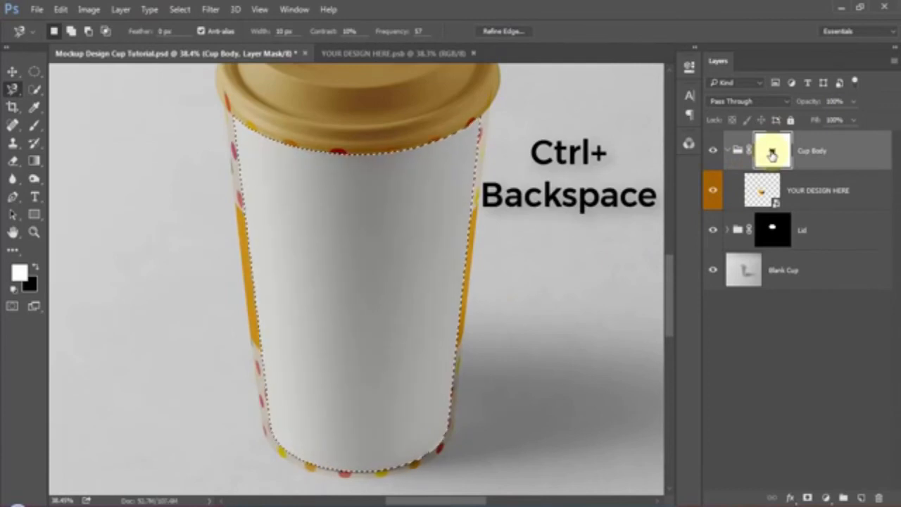
{"action": "key", "text": "ctrl+i"}
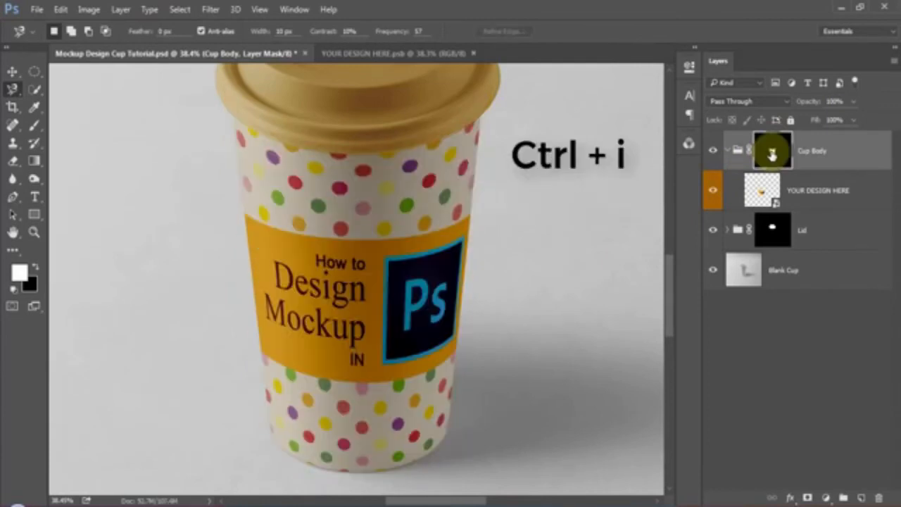
Step: Load the Cup Body mask as a selection and add the Lid mask to it
{"action": "scroll", "coordinate": [485, 240], "scroll_direction": "down", "scroll_amount": 3}
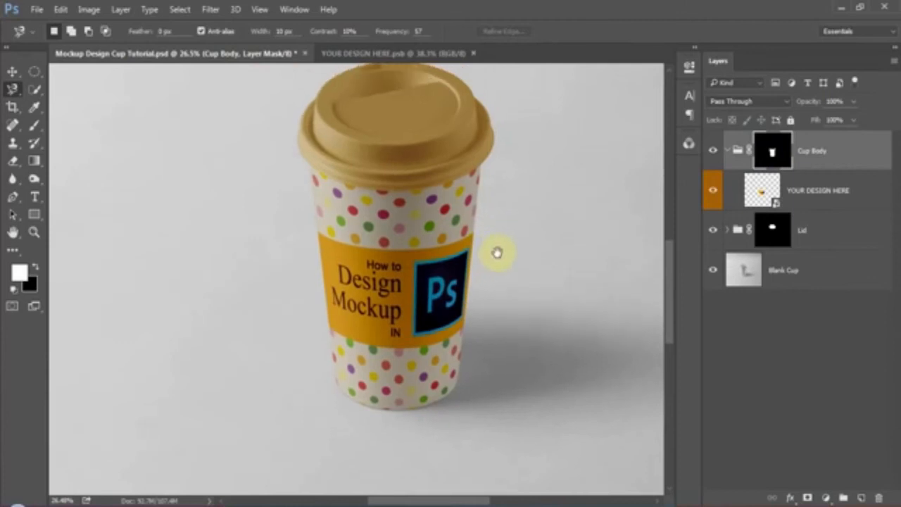
{"action": "left_click_drag", "start_coordinate": [496, 252], "coordinate": [491, 268]}
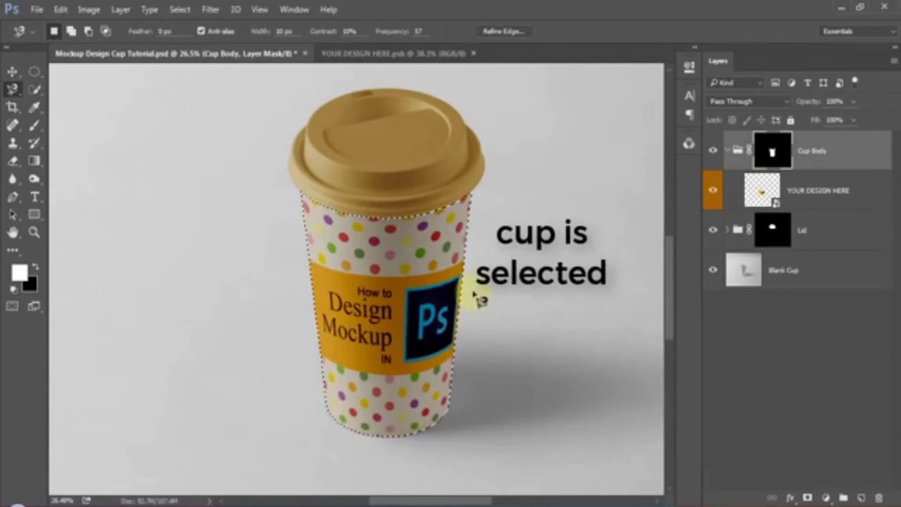
{"action": "left_click", "coordinate": [773, 233], "text": "ctrl+shift"}
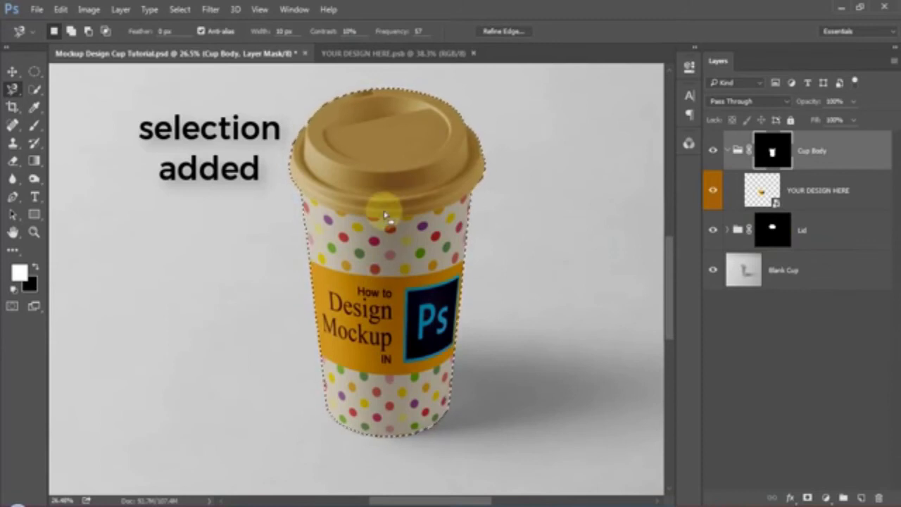
Step: Copy the selected cup from the Blank Cup layer to a new layer and move that layer above the Cup Body group
{"action": "left_click", "coordinate": [741, 271]}
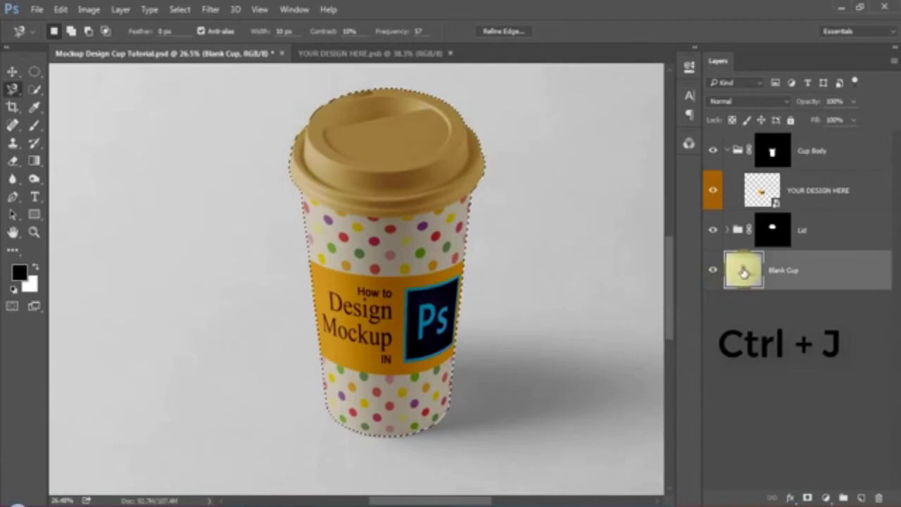
{"action": "key", "text": "ctrl+j"}
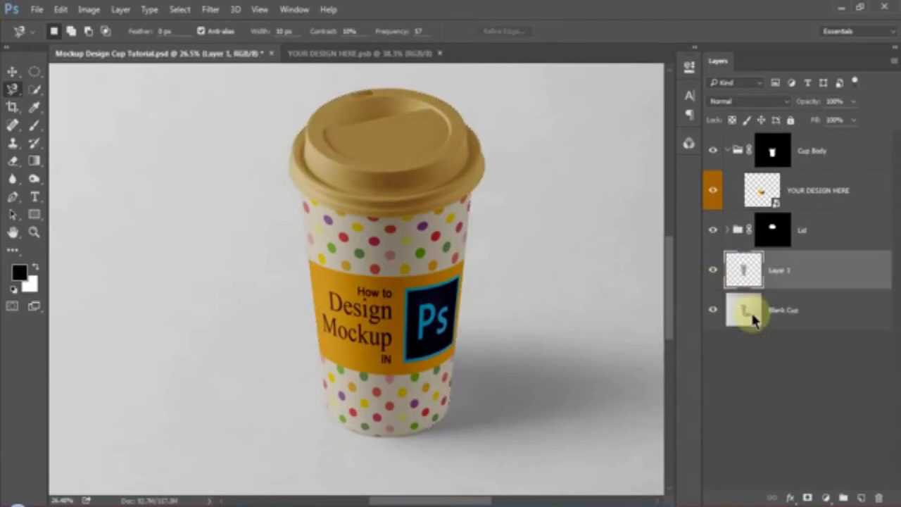
{"action": "key", "text": "v"}
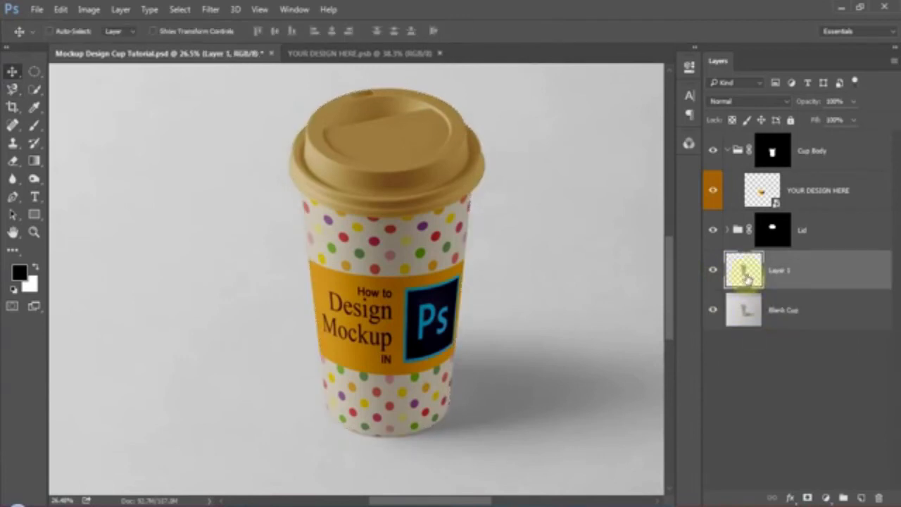
{"action": "left_click_drag", "start_coordinate": [747, 278], "coordinate": [750, 130]}
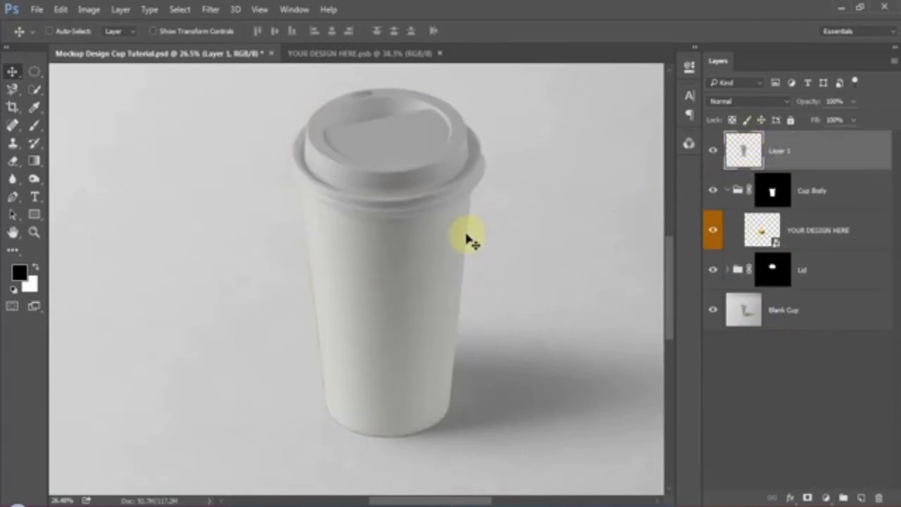
{"action": "left_click_drag", "start_coordinate": [399, 245], "coordinate": [437, 235]}
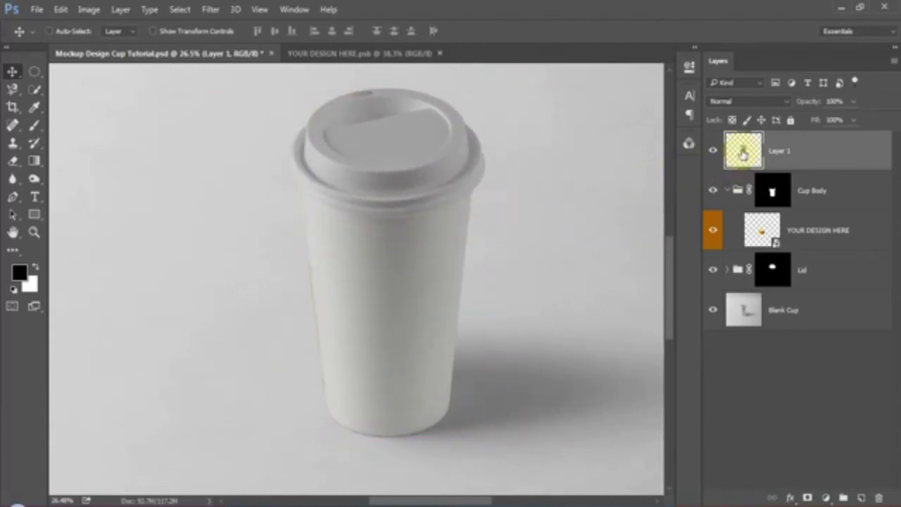
Step: Set Layer 1 to the Linear Dodge (Add) blend mode at 25% opacity
{"action": "left_click", "coordinate": [732, 103]}
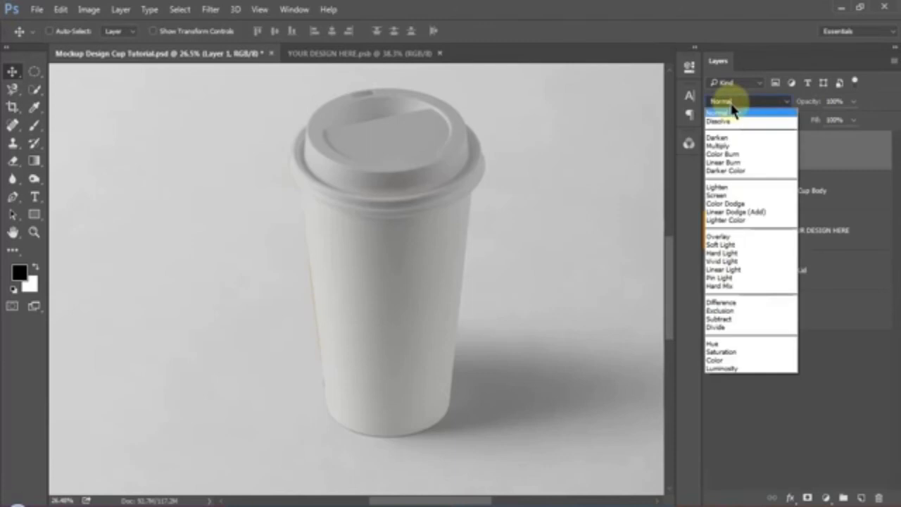
{"action": "left_click", "coordinate": [742, 211]}
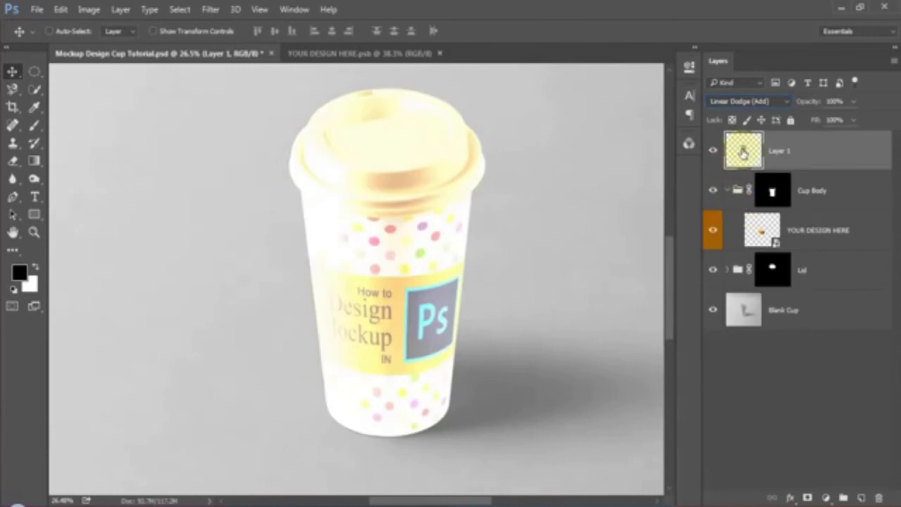
{"action": "mouse_move", "coordinate": [808, 103]}
{"action": "left_mouse_down"}
{"action": "mouse_move", "coordinate": [764, 100]}
{"action": "mouse_move", "coordinate": [798, 105]}
{"action": "left_mouse_up"}
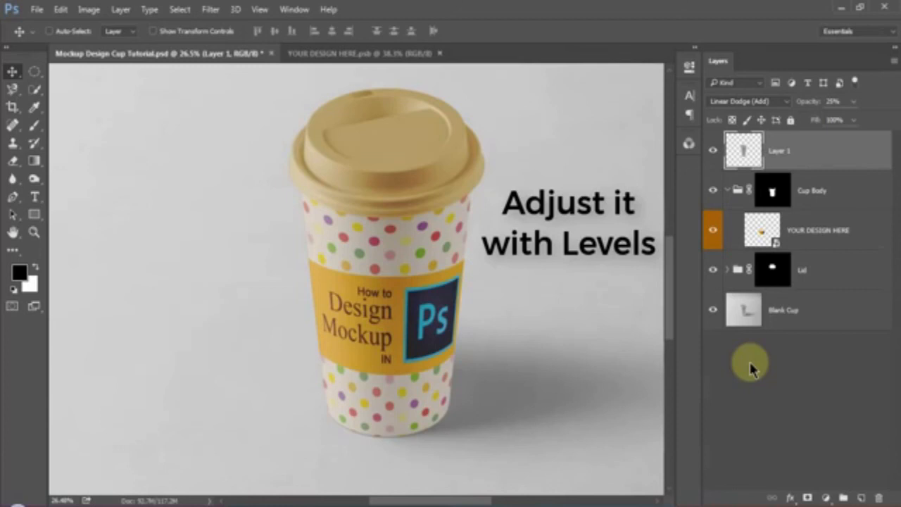
Step: Darken Layer 1 with a Levels adjustment using input levels of 58, 0.21 and 255, comparing with the unadjusted image
{"action": "left_click", "coordinate": [87, 11]}
{"action": "mouse_move", "coordinate": [94, 42]}
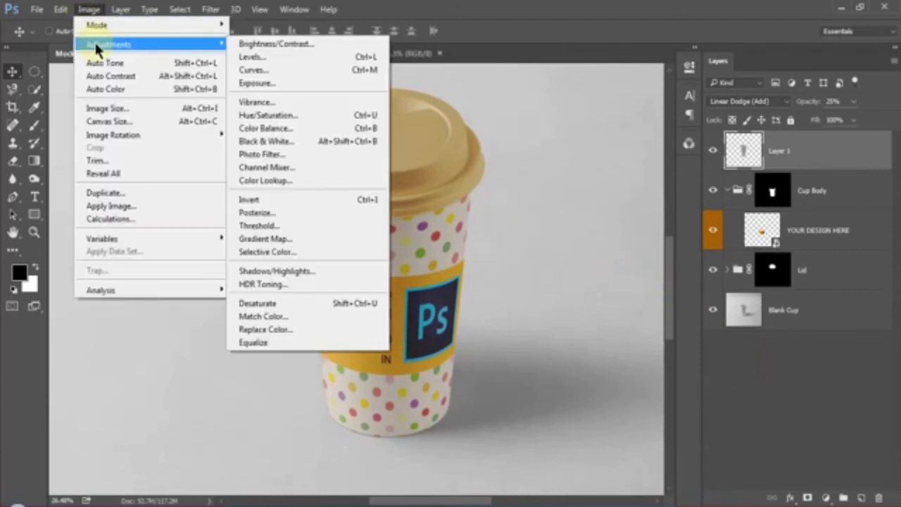
{"action": "left_click", "coordinate": [253, 57]}
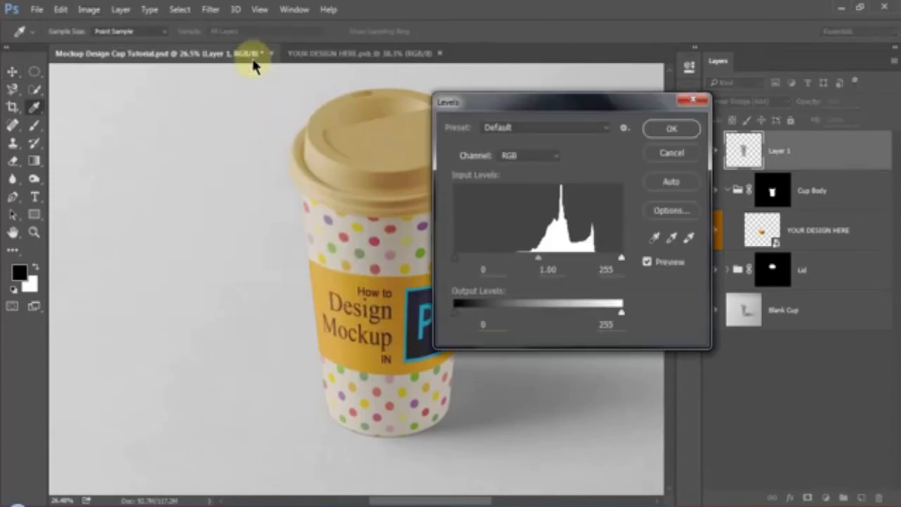
{"action": "left_click_drag", "start_coordinate": [498, 103], "coordinate": [611, 113]}
{"action": "mouse_move", "coordinate": [734, 269]}
{"action": "left_mouse_down"}
{"action": "mouse_move", "coordinate": [712, 275]}
{"action": "mouse_move", "coordinate": [735, 270]}
{"action": "left_mouse_up"}
{"action": "left_click_drag", "start_coordinate": [651, 269], "coordinate": [700, 270]}
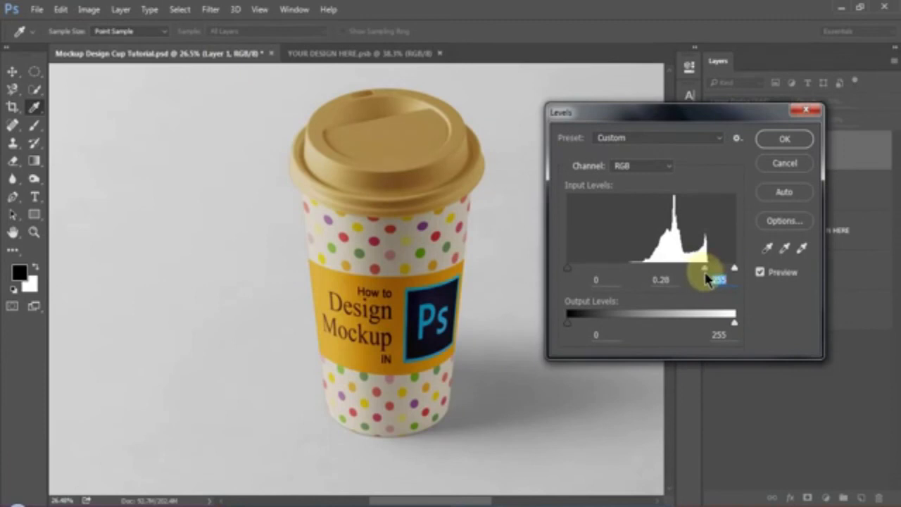
{"action": "left_click_drag", "start_coordinate": [567, 269], "coordinate": [642, 271]}
{"action": "left_click_drag", "start_coordinate": [708, 269], "coordinate": [743, 271]}
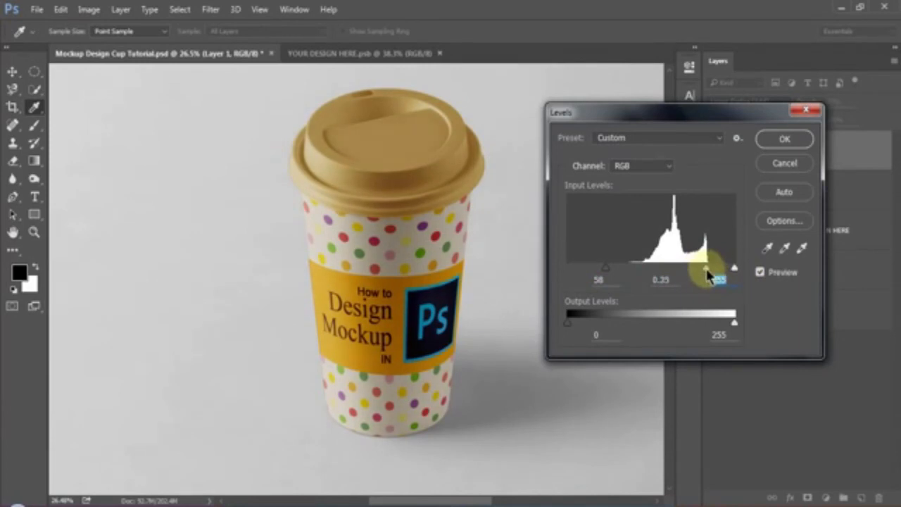
{"action": "left_click", "coordinate": [760, 272]}
{"action": "left_click", "coordinate": [759, 271]}
{"action": "left_click_drag", "start_coordinate": [708, 265], "coordinate": [717, 270]}
{"action": "left_click", "coordinate": [760, 272]}
{"action": "left_click", "coordinate": [760, 272]}
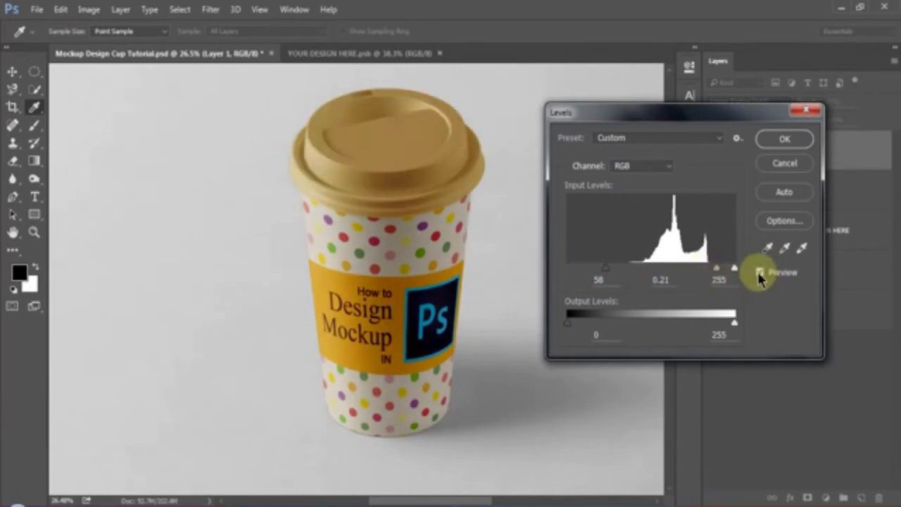
{"action": "left_click", "coordinate": [783, 141]}
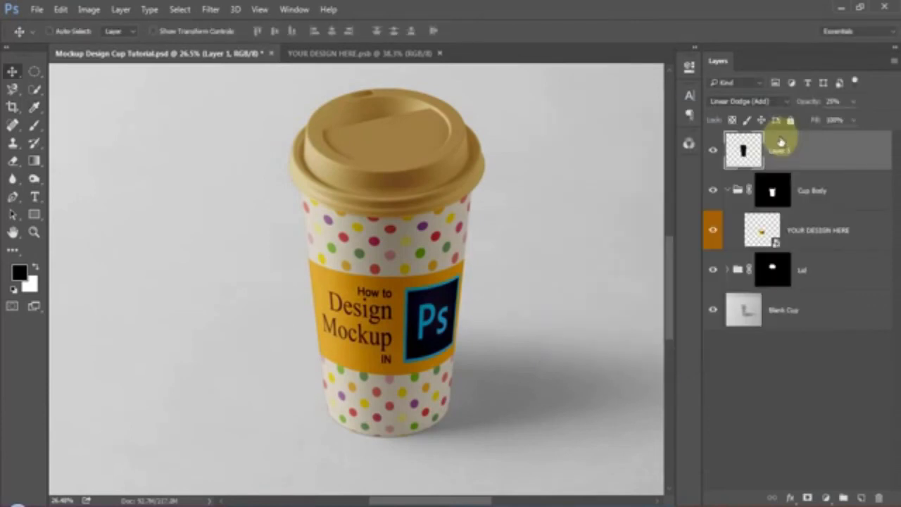
Step: Compare the cup with Layer 1 hidden and shown, and set that layer's opacity to 40%
{"action": "left_click", "coordinate": [713, 153]}
{"action": "left_click", "coordinate": [713, 154]}
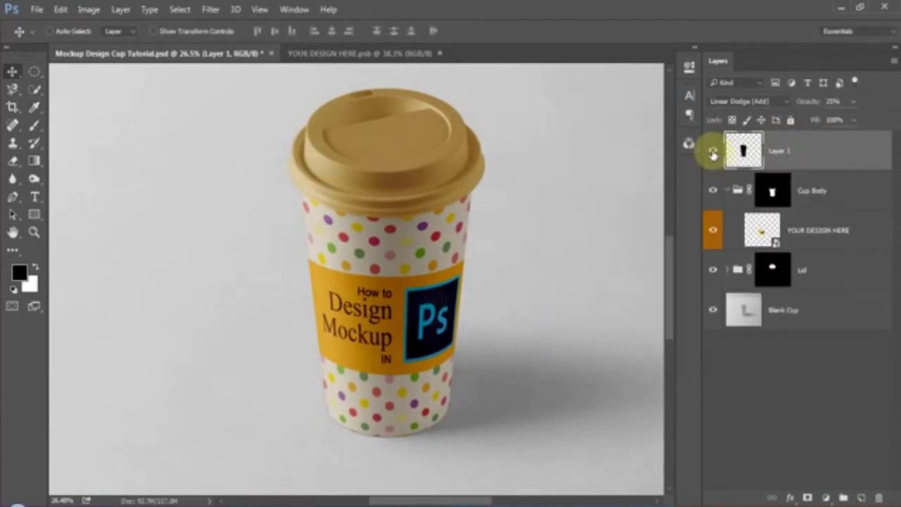
{"action": "left_click", "coordinate": [808, 102]}
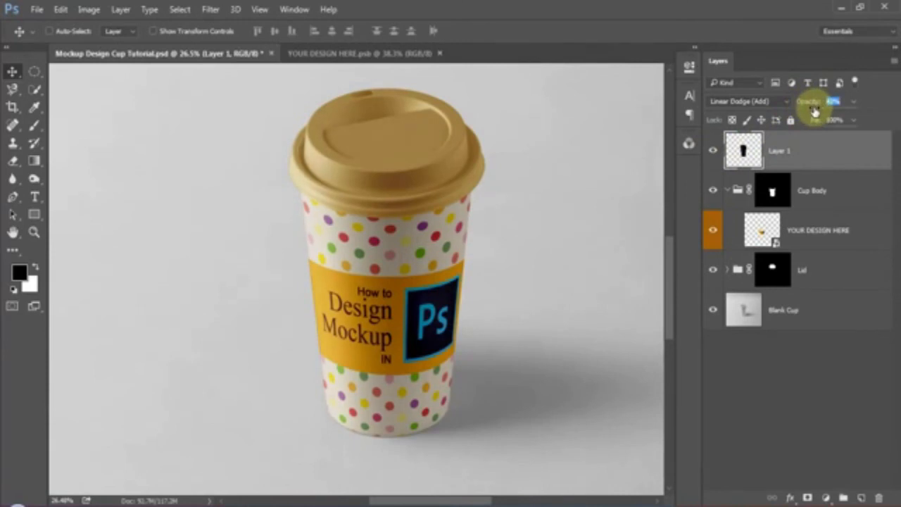
{"action": "left_click", "coordinate": [713, 152]}
{"action": "left_click", "coordinate": [713, 152]}
Step: Add a Solid Color fill layer with colour 75DDFF at the top of the layer stack
{"action": "left_click", "coordinate": [757, 350]}
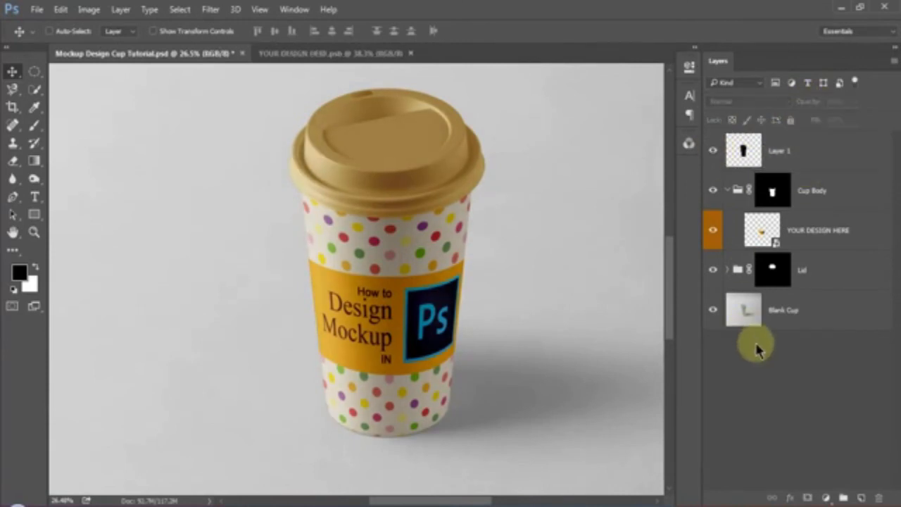
{"action": "left_click", "coordinate": [825, 496]}
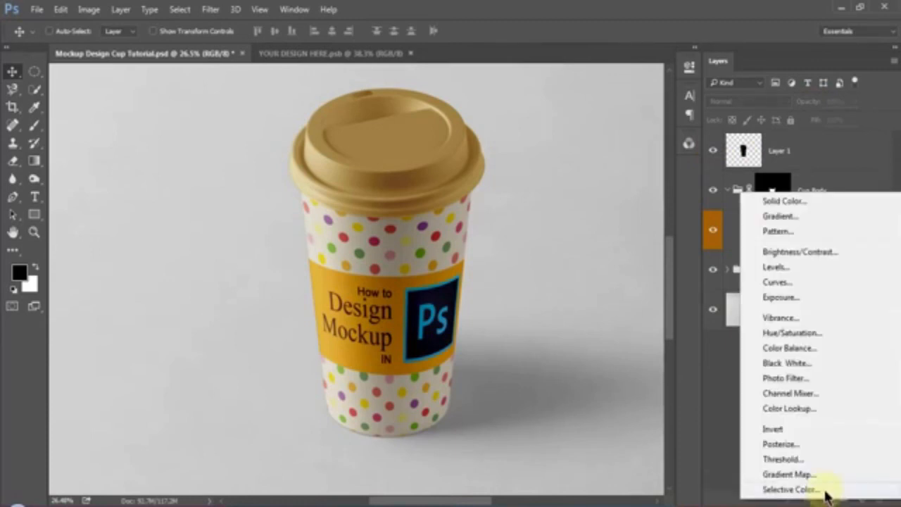
{"action": "left_click", "coordinate": [779, 200]}
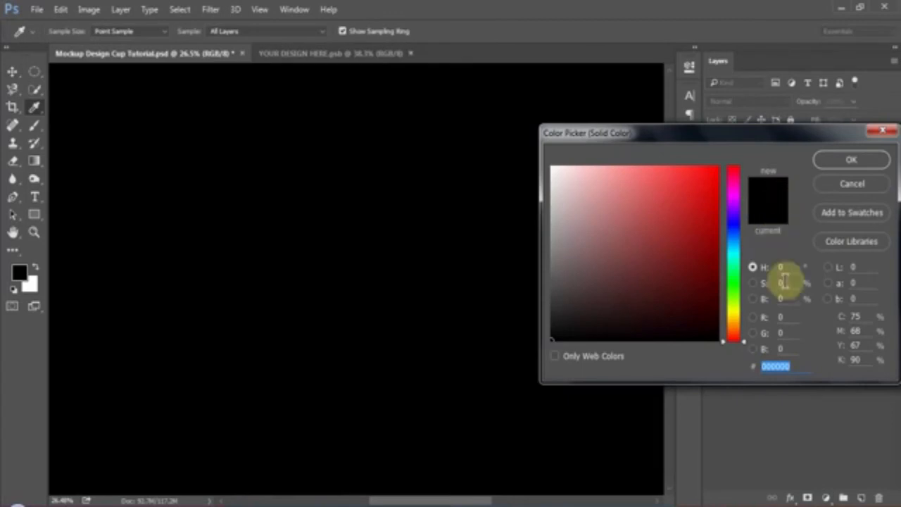
{"action": "left_click", "coordinate": [799, 367]}
{"action": "type", "text": "75DDFF"}
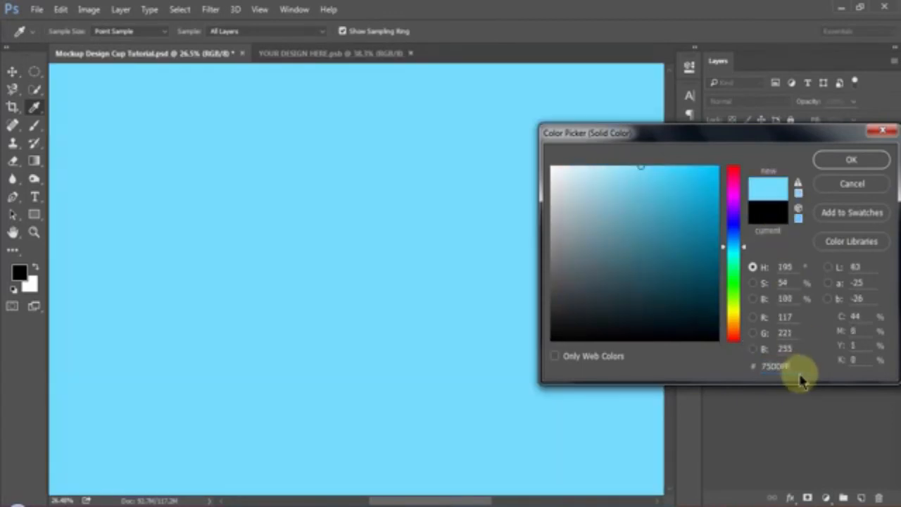
{"action": "left_click", "coordinate": [850, 162]}
{"action": "key", "text": "ctrl+0"}
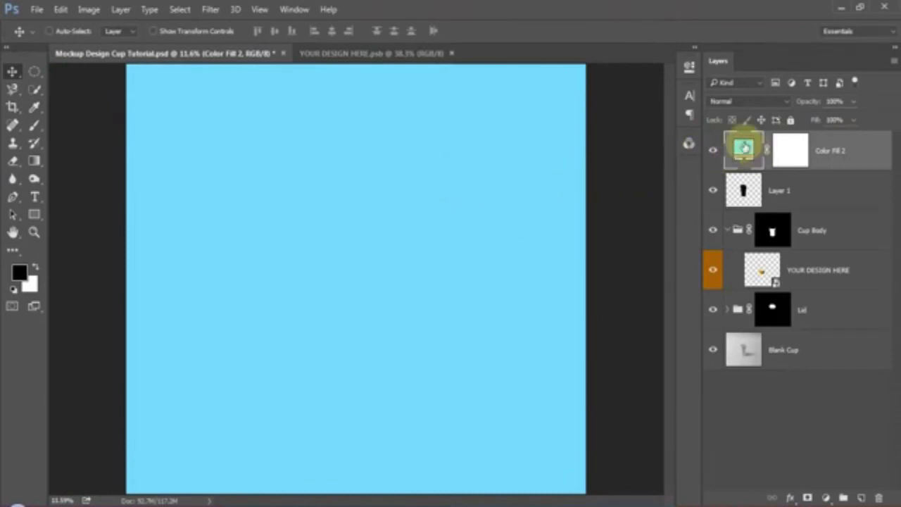
Step: Move the blue fill layer directly above Blank Cup and set its blend mode to Color
{"action": "left_click_drag", "start_coordinate": [858, 156], "coordinate": [826, 329]}
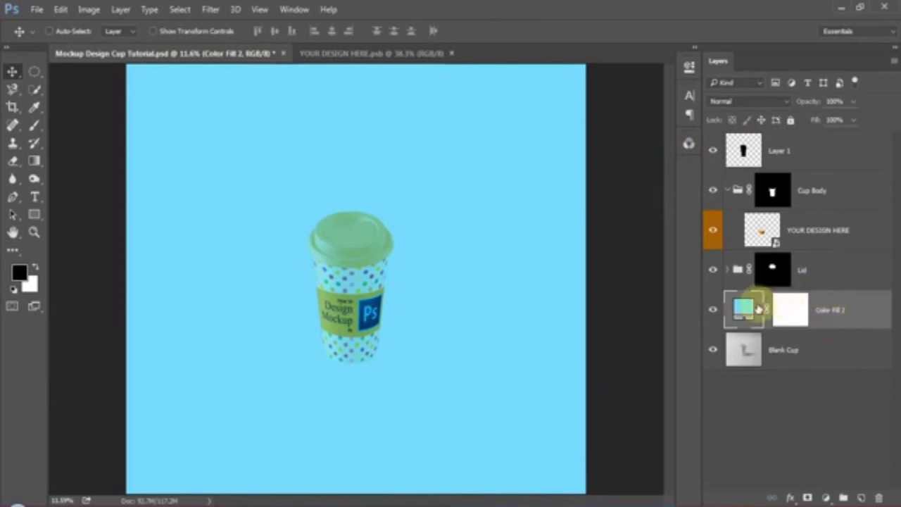
{"action": "left_click", "coordinate": [734, 102]}
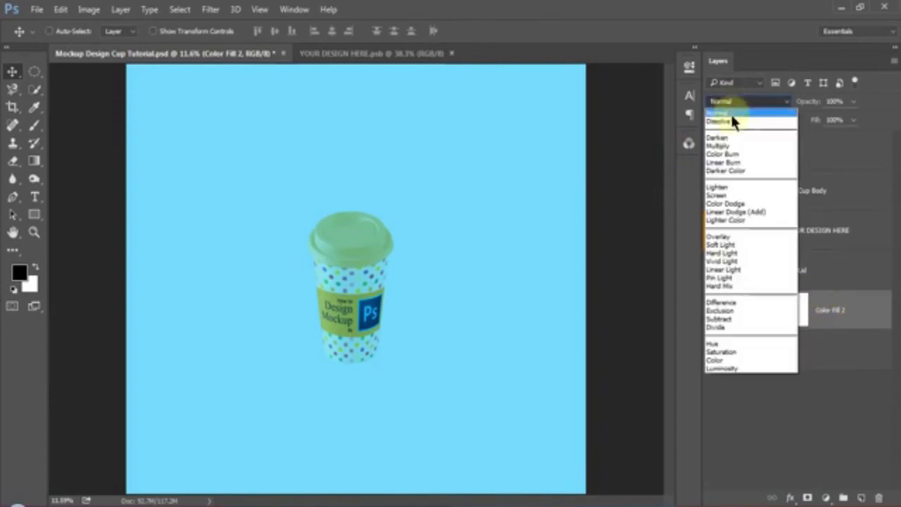
{"action": "left_click", "coordinate": [718, 363]}
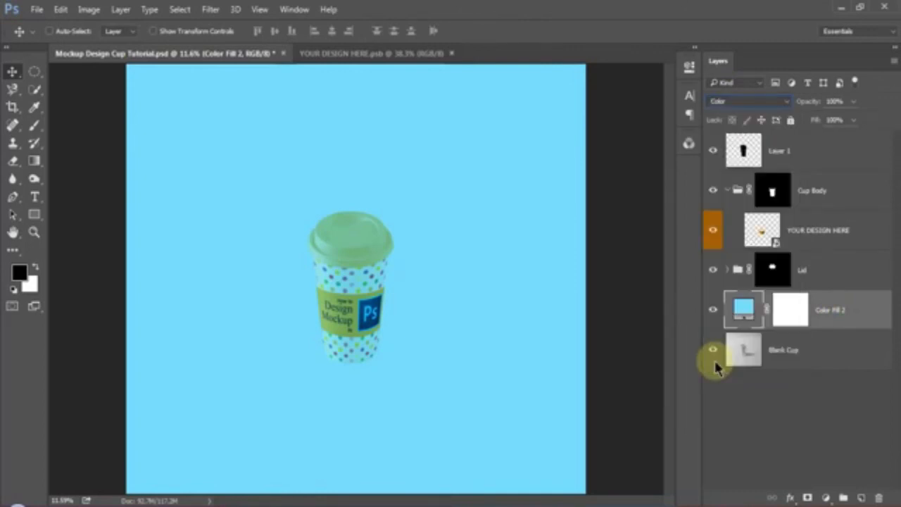
Step: Exclude the cup from the blue background by filling the cup selection with black on the fill layer's mask, and deselect
{"action": "key", "text": "ctrl+plus"}
{"action": "key", "text": "ctrl+plus"}
{"action": "key", "text": "ctrl+plus"}
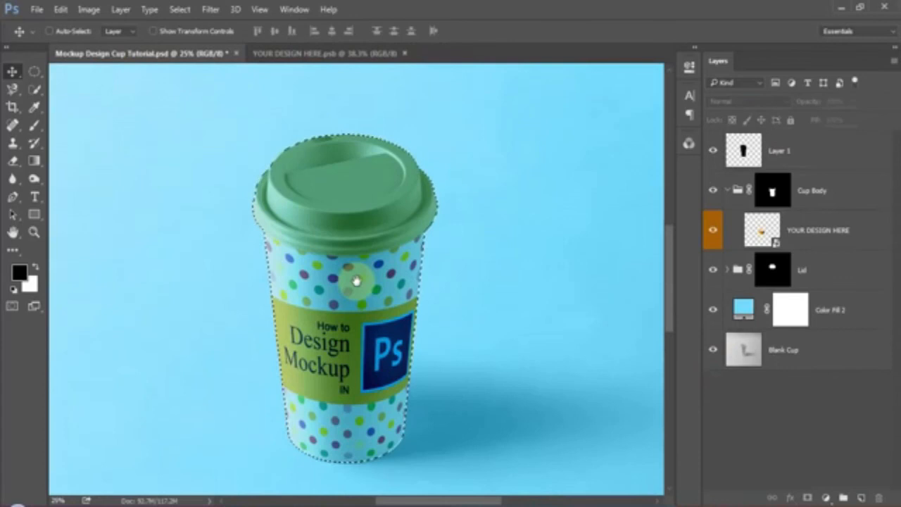
{"action": "left_click_drag", "start_coordinate": [356, 282], "coordinate": [359, 269]}
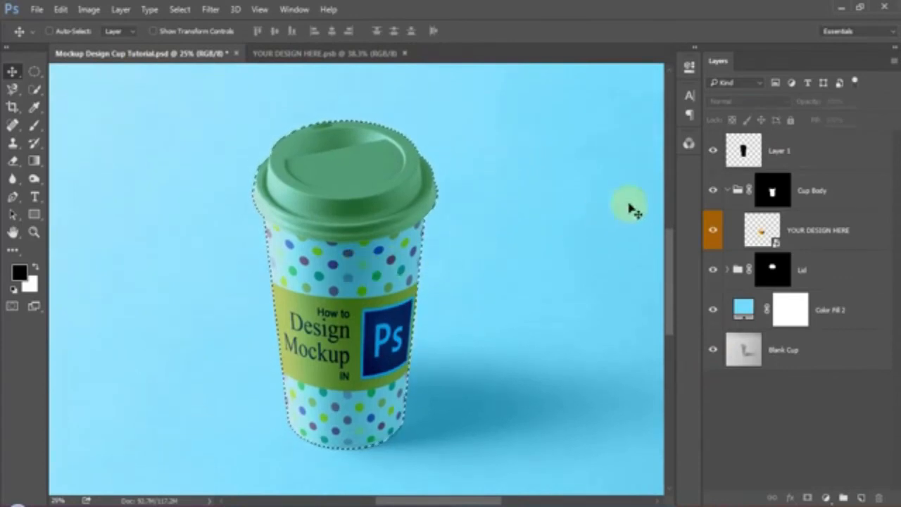
{"action": "left_click", "coordinate": [778, 306]}
{"action": "key", "text": "x"}
{"action": "key", "text": "alt+BackSpace"}
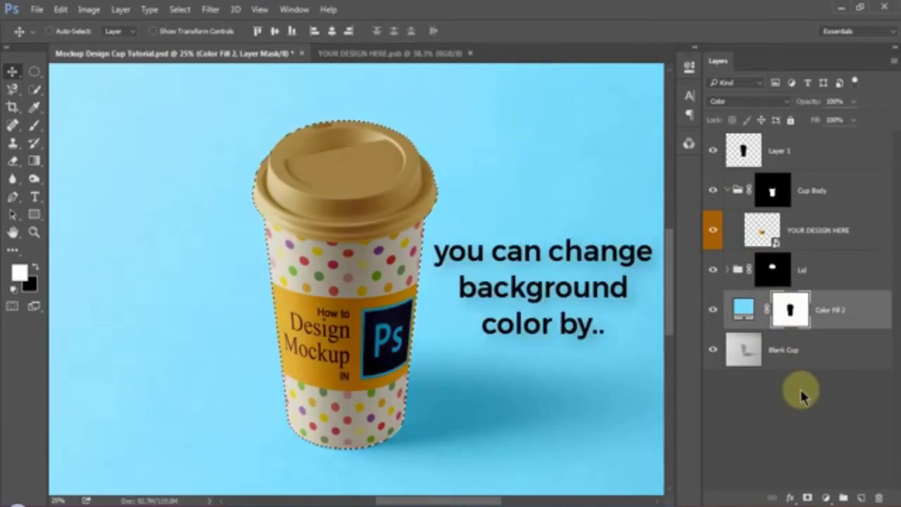
{"action": "key", "text": "ctrl+d"}
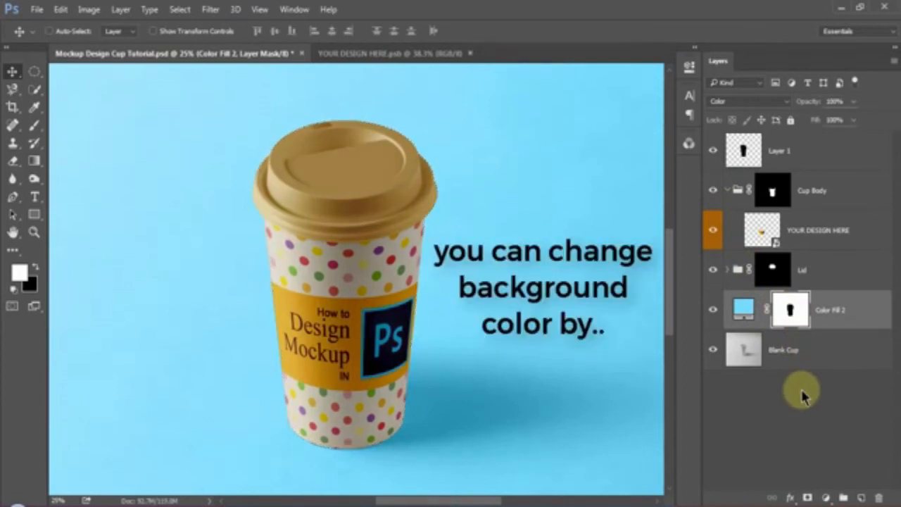
Step: Try a lime green background colour, d3ff75, on the Color Fill 2 layer
{"action": "left_click", "coordinate": [748, 312]}
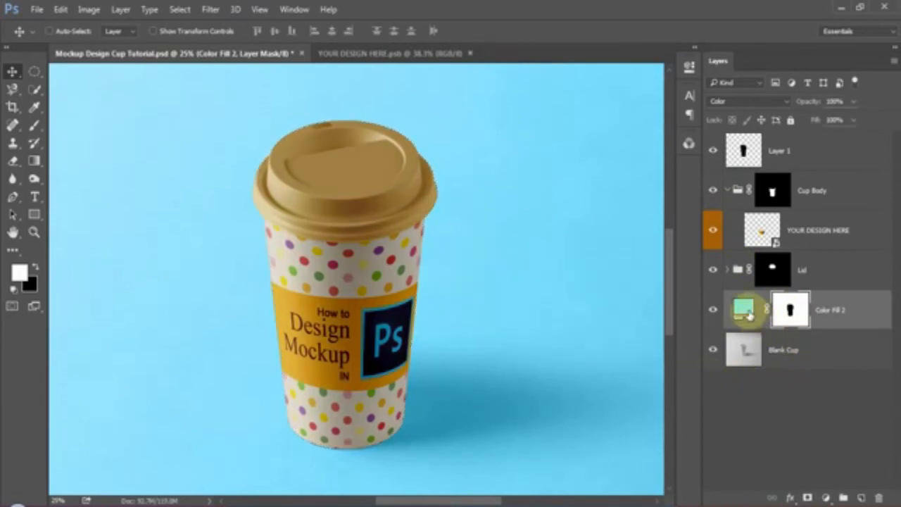
{"action": "scroll", "coordinate": [477, 254], "scroll_direction": "down", "scroll_amount": 5}
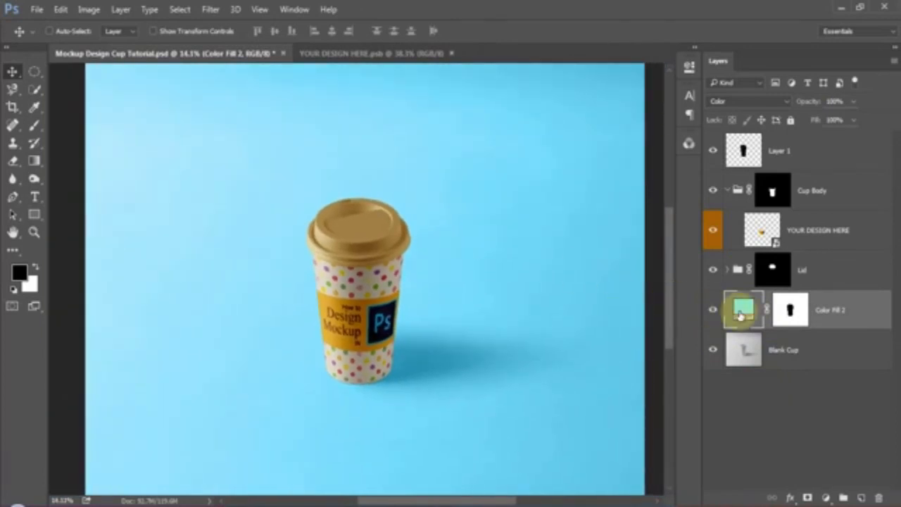
{"action": "double_click", "coordinate": [740, 316]}
{"action": "left_click_drag", "start_coordinate": [734, 247], "coordinate": [739, 308]}
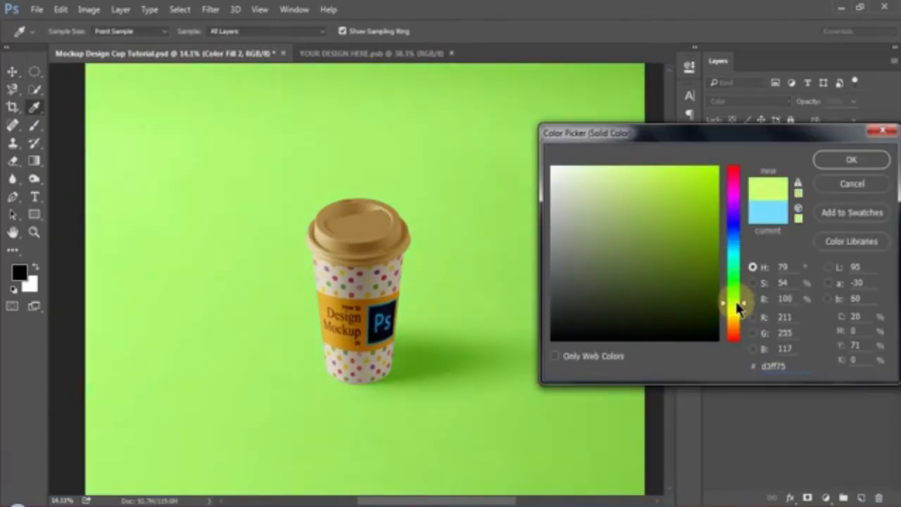
{"action": "left_click", "coordinate": [848, 182]}
{"action": "scroll", "coordinate": [380, 239], "scroll_direction": "up", "scroll_amount": 1}
{"action": "scroll", "coordinate": [377, 246], "scroll_direction": "up", "scroll_amount": 2}
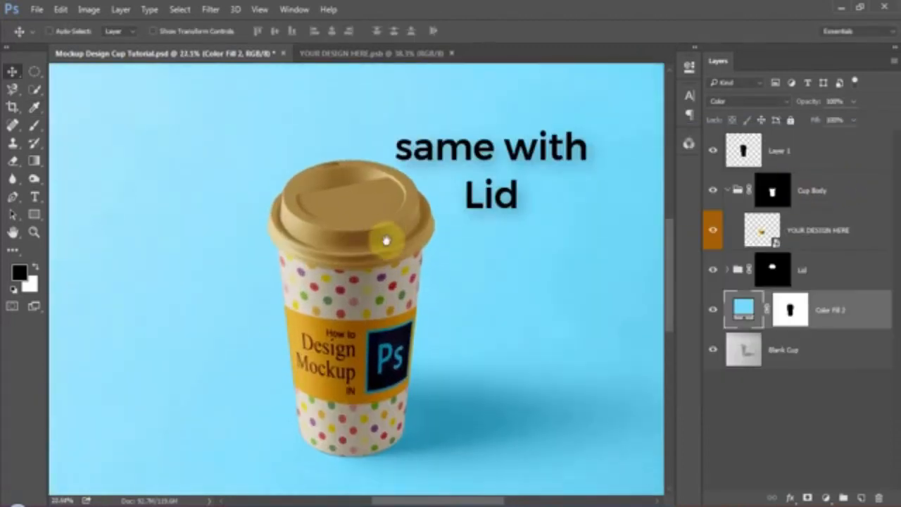
Step: Try a different lid colour on the Color Fill 1 layer inside the Lid group
{"action": "left_click", "coordinate": [765, 229]}
{"action": "left_click", "coordinate": [728, 191]}
{"action": "left_click", "coordinate": [726, 232]}
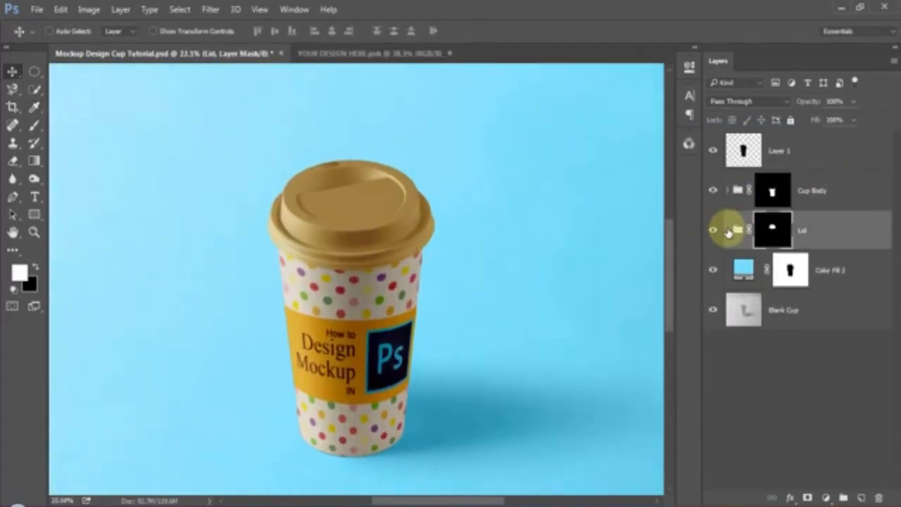
{"action": "left_click", "coordinate": [728, 232]}
{"action": "double_click", "coordinate": [760, 261]}
{"action": "left_click", "coordinate": [734, 283]}
{"action": "mouse_move", "coordinate": [736, 285]}
{"action": "left_mouse_down"}
{"action": "mouse_move", "coordinate": [733, 202]}
{"action": "mouse_move", "coordinate": [734, 282]}
{"action": "left_mouse_up"}
{"action": "left_click", "coordinate": [838, 183]}
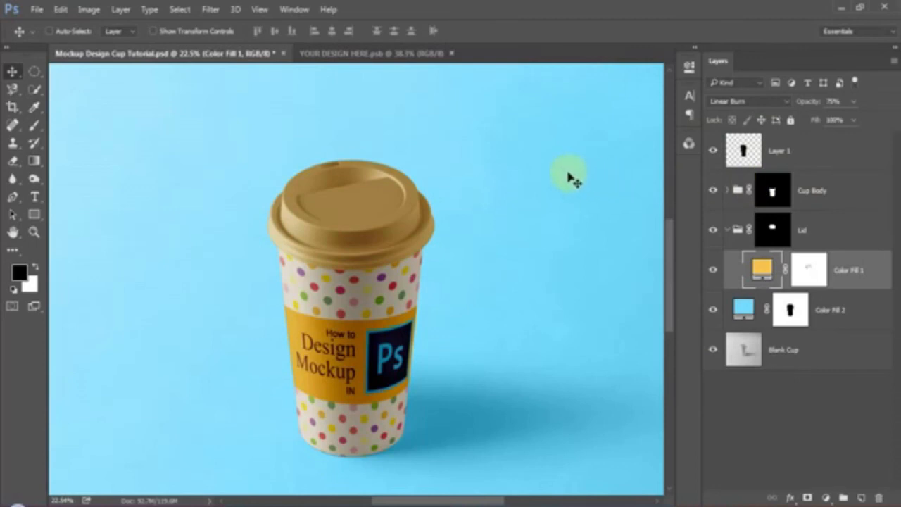
Step: Warp the YOUR DESIGN HERE layer slightly along both sides to refine how it follows the cup's curve
{"action": "left_click", "coordinate": [727, 231]}
{"action": "left_click", "coordinate": [726, 190]}
{"action": "left_click", "coordinate": [760, 234]}
{"action": "key", "text": "ctrl+t"}
{"action": "right_click", "coordinate": [388, 289]}
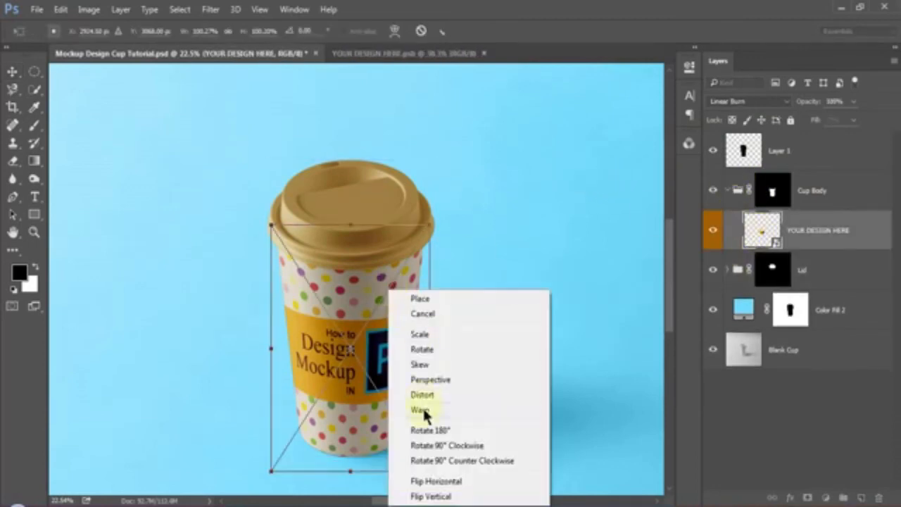
{"action": "left_click", "coordinate": [420, 410]}
{"action": "left_click_drag", "start_coordinate": [260, 281], "coordinate": [260, 275]}
{"action": "left_click_drag", "start_coordinate": [445, 279], "coordinate": [446, 277]}
{"action": "left_click_drag", "start_coordinate": [434, 370], "coordinate": [437, 366]}
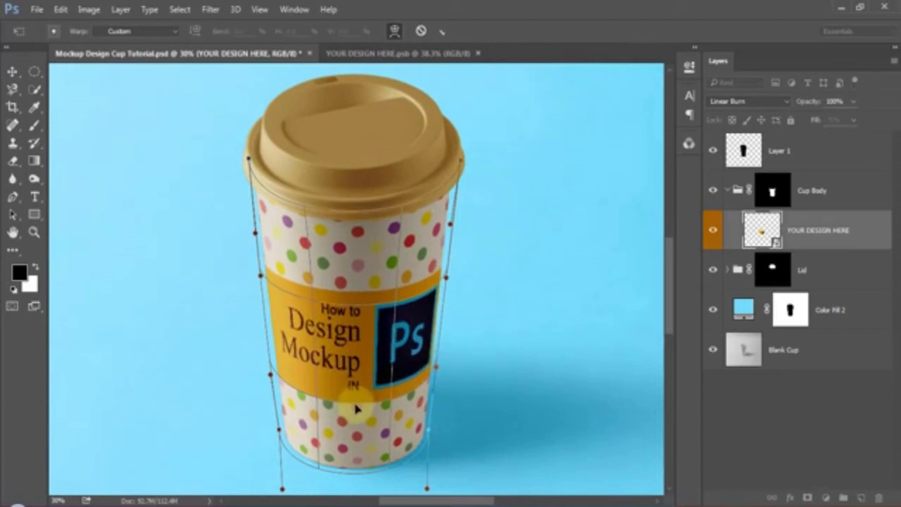
{"action": "key", "text": "Return"}
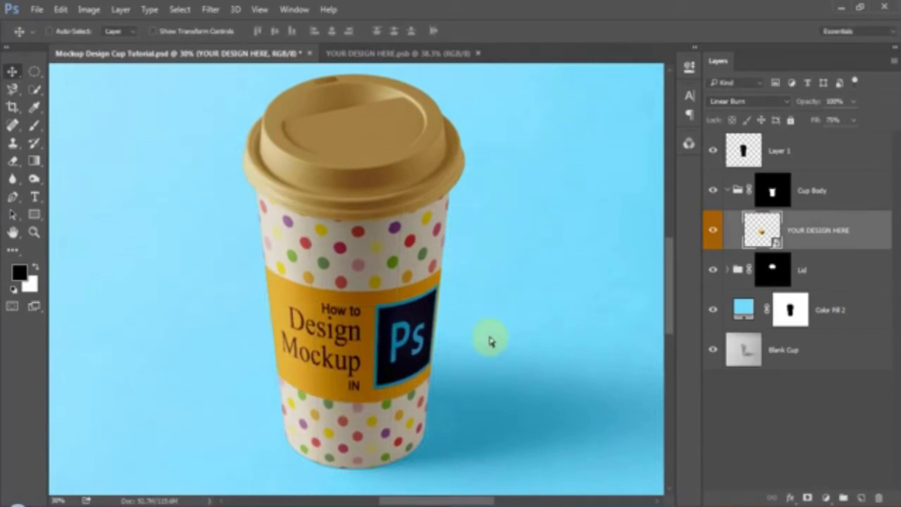
Step: Collapse the Cup Body group and raise the opacity of Layer 1
{"action": "left_click", "coordinate": [728, 190]}
{"action": "left_click", "coordinate": [744, 151]}
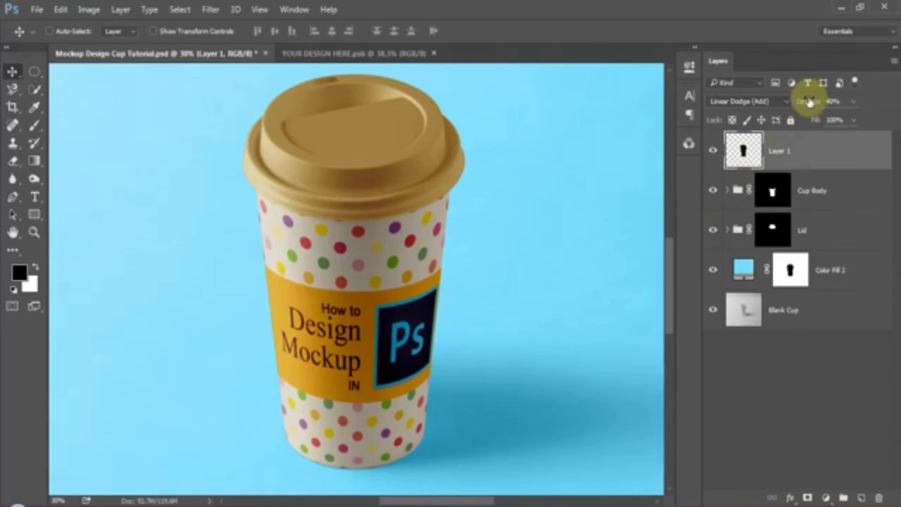
{"action": "left_click_drag", "start_coordinate": [804, 104], "coordinate": [826, 105]}
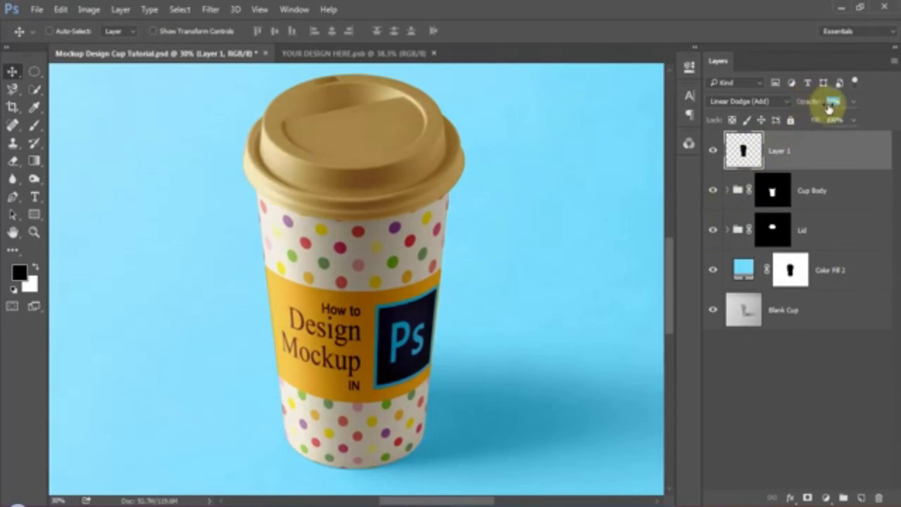